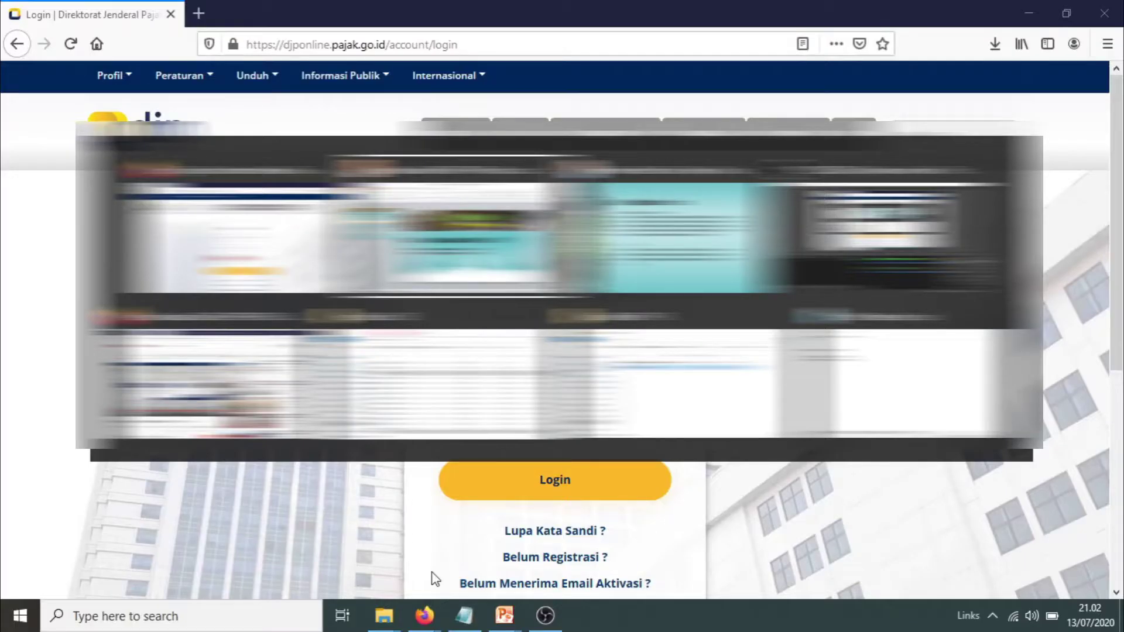
Step: Copy the taxpayer number from the Notepad notes and paste it into the NPWP field of the DJP login form
key(alt+Tab)
key(alt+Tab)
key(alt+Tab)
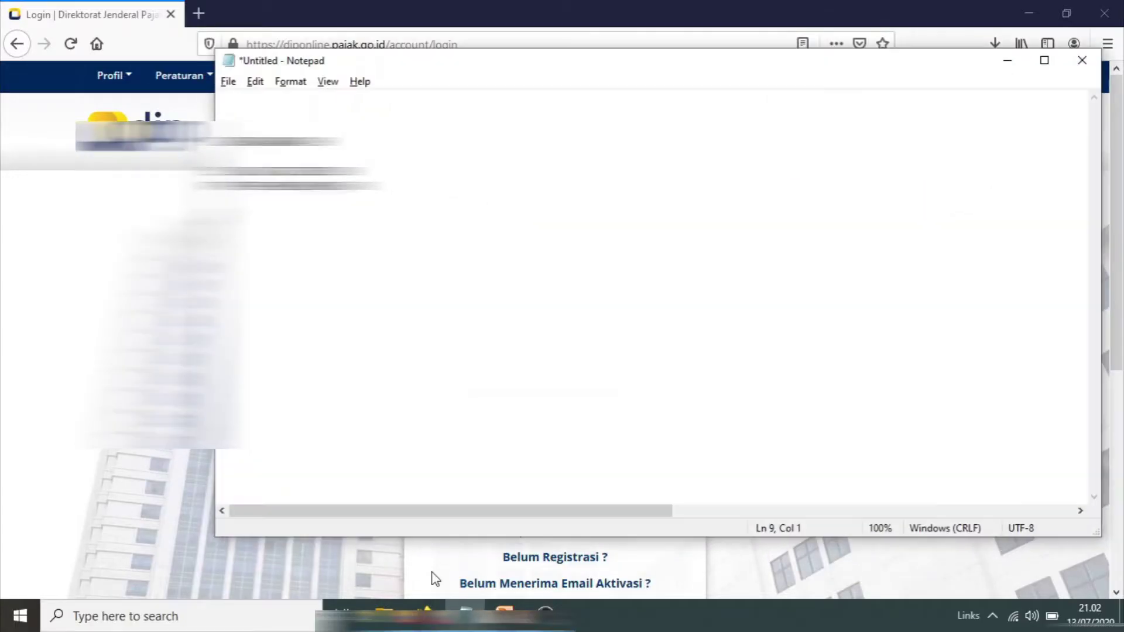
key(shift+Up)
key(shift+Up)
key(shift+Up)
key(shift+Up)
key(shift+Up)
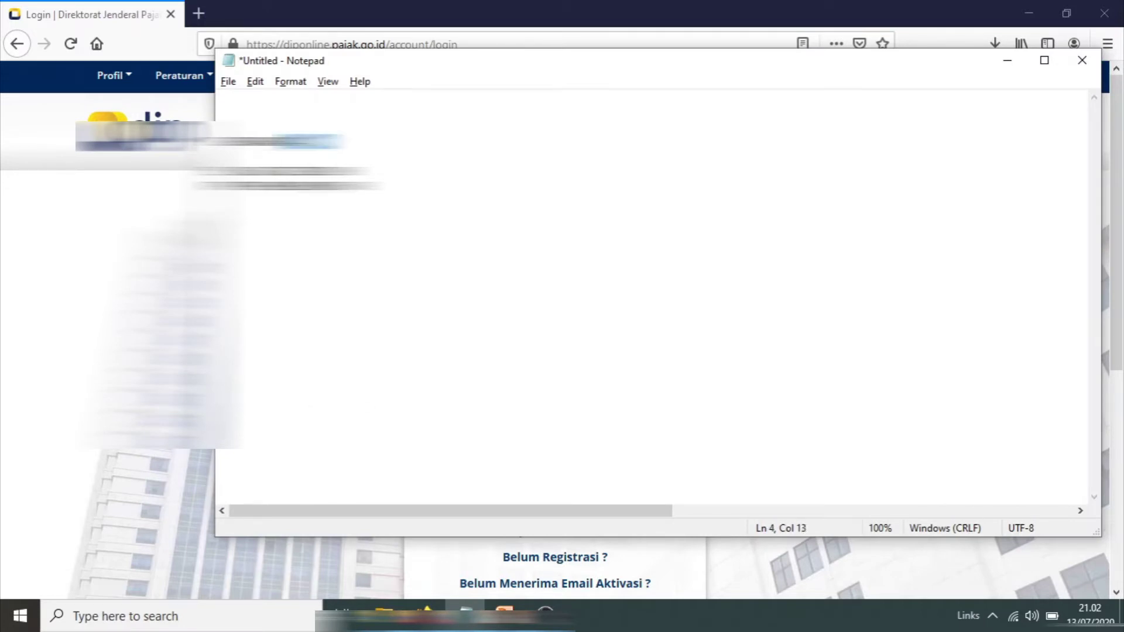
key(alt+Tab)
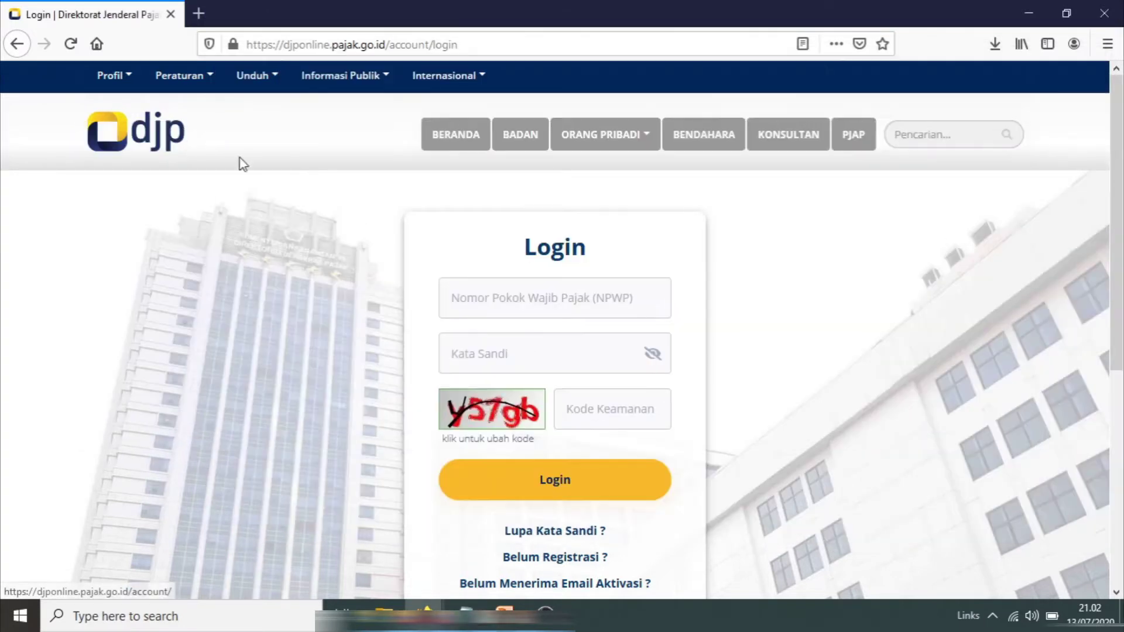
click(489, 283)
key(ctrl+v)
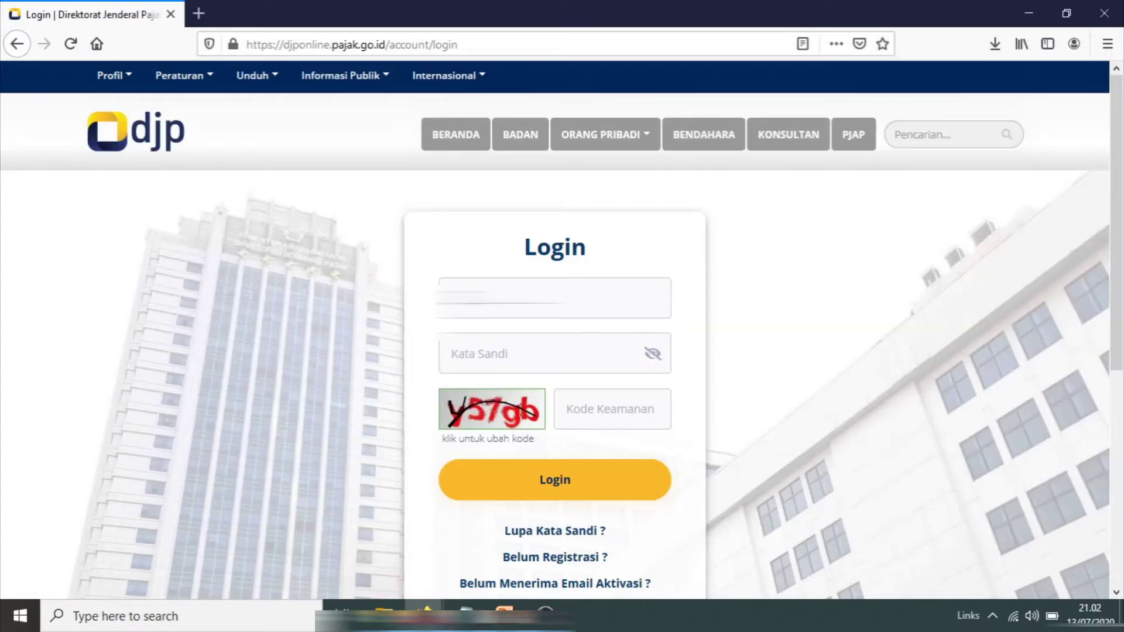
Step: Enter the account password and the captcha security code, log in, and decline saving the login
click(506, 348)
key(alt)
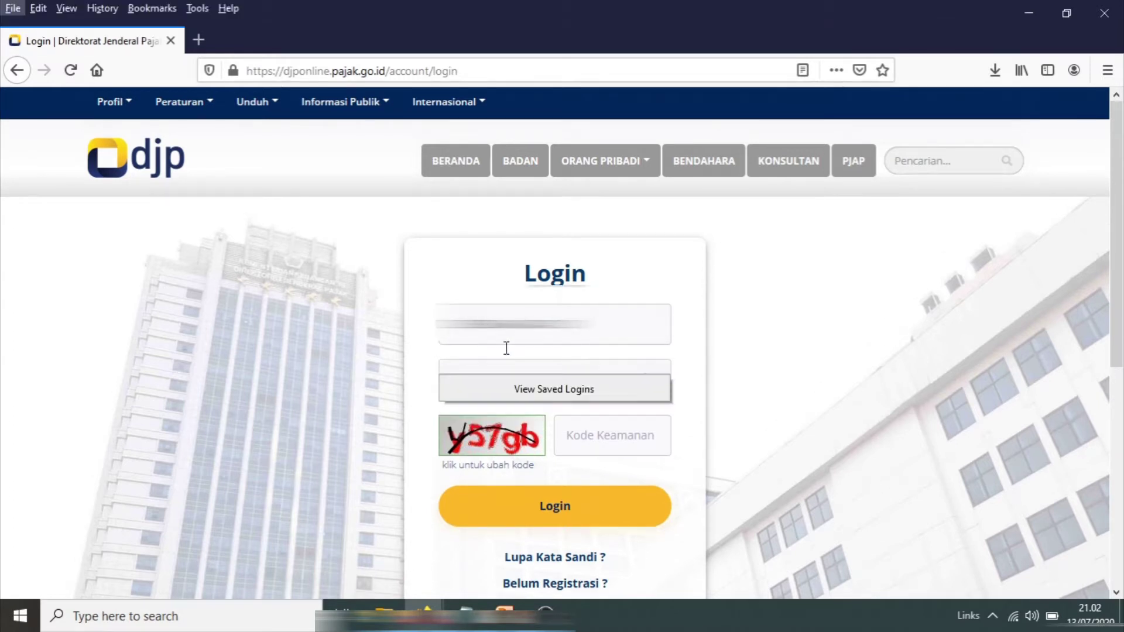
key(alt+Tab)
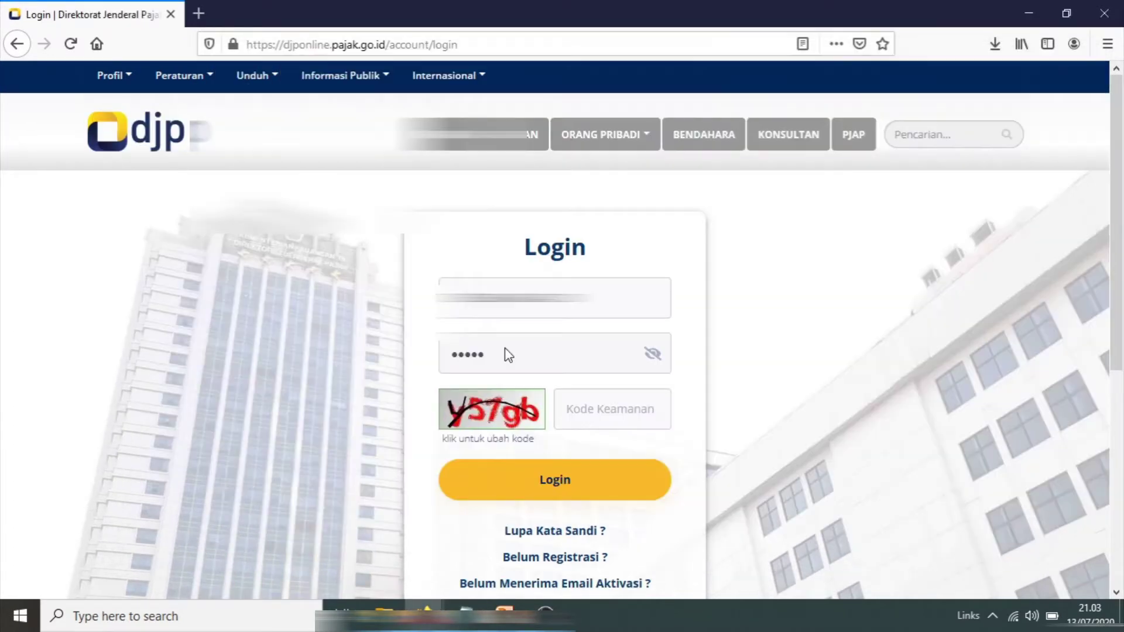
click(628, 406)
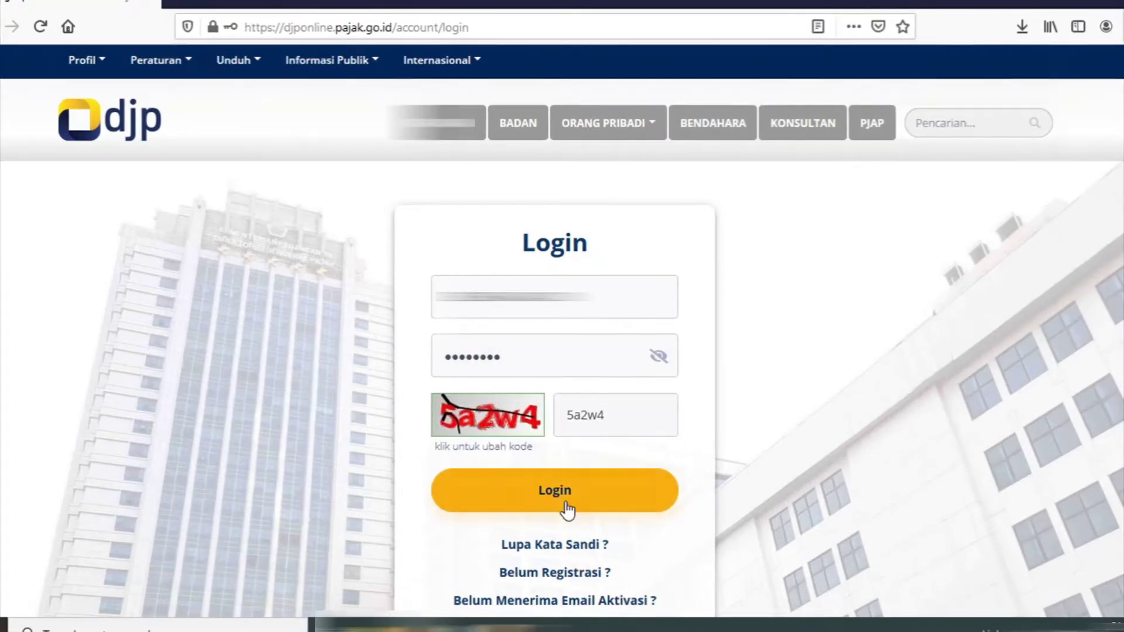
click(563, 492)
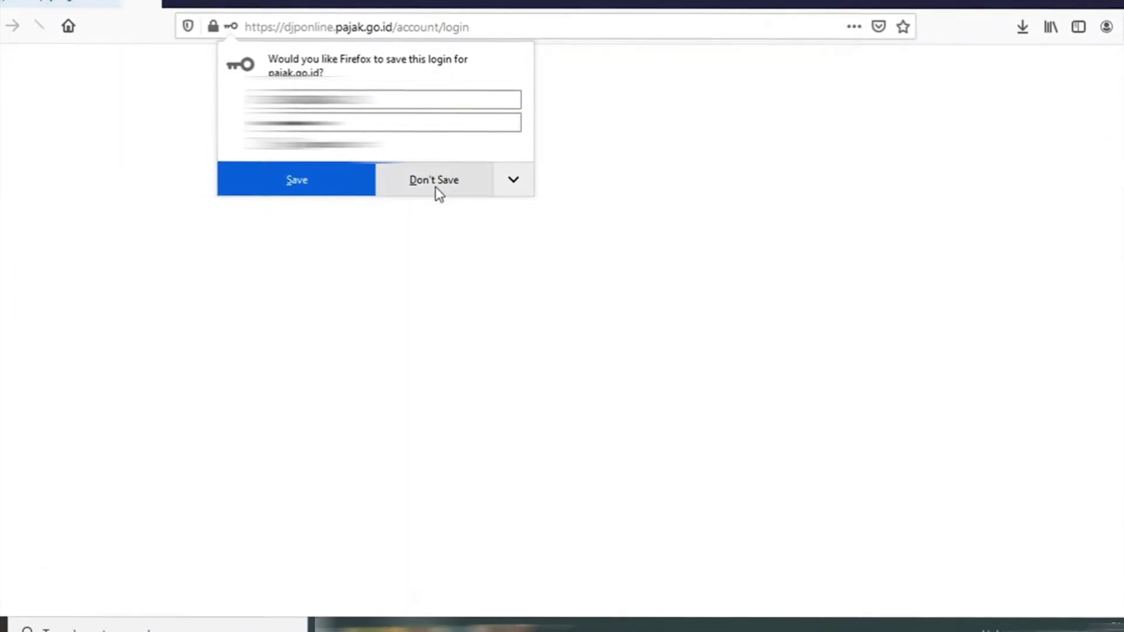
click(436, 181)
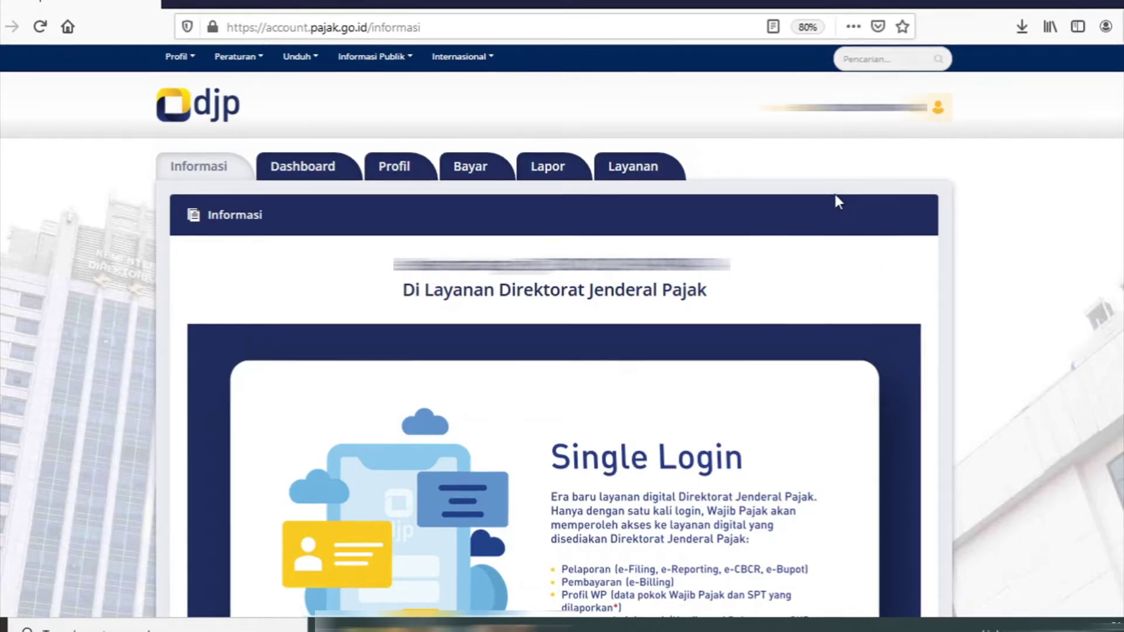
Step: Open the Layanan section and look through the available electronic tax services, including e-PHTB
click(647, 171)
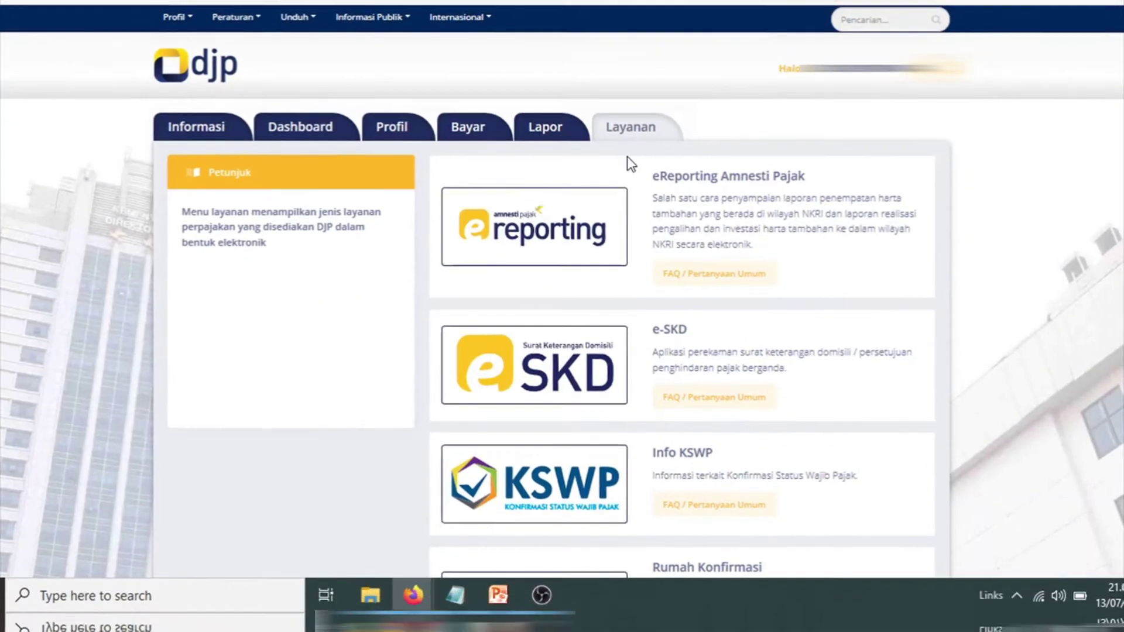
scroll(629, 176, down, 3)
scroll(631, 211, down, 5)
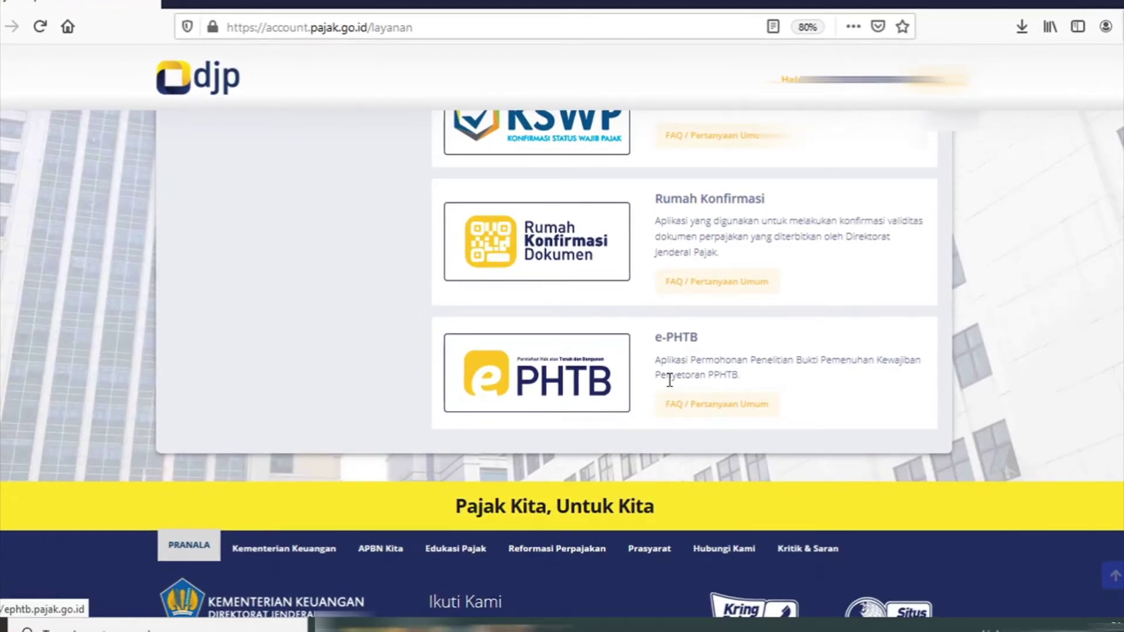
scroll(617, 322, up, 2)
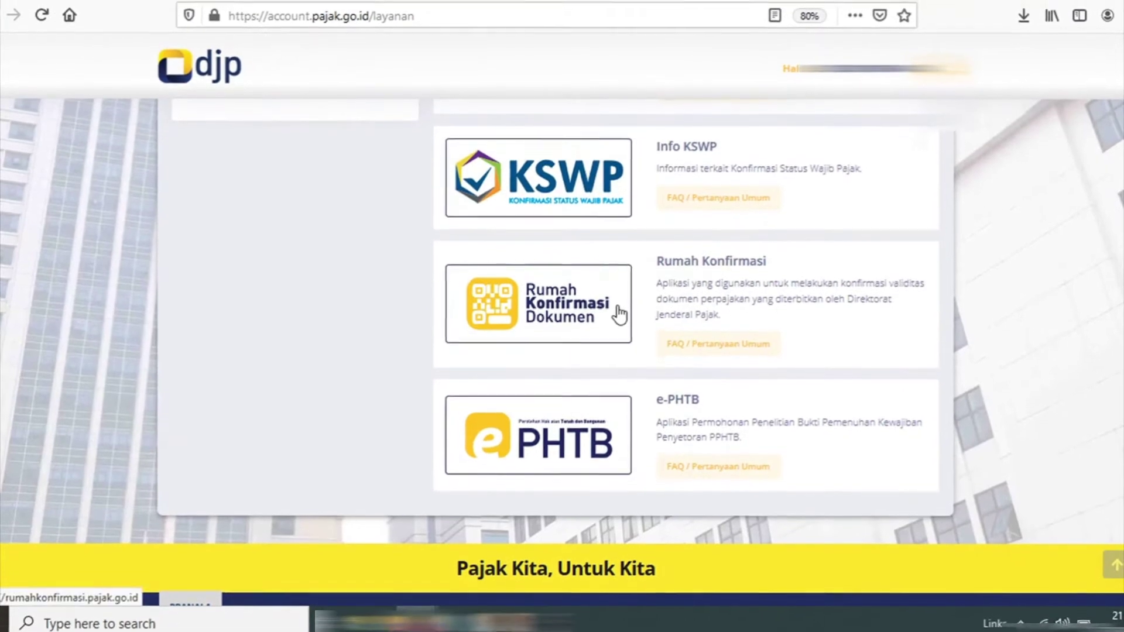
scroll(619, 315, up, 2)
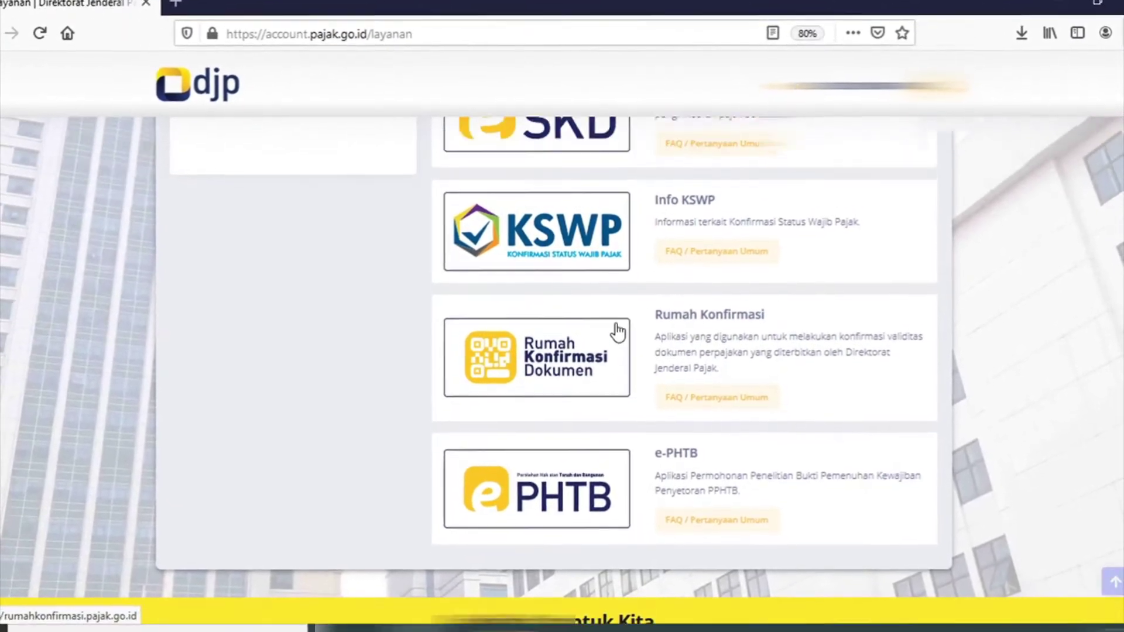
scroll(617, 327, up, 2)
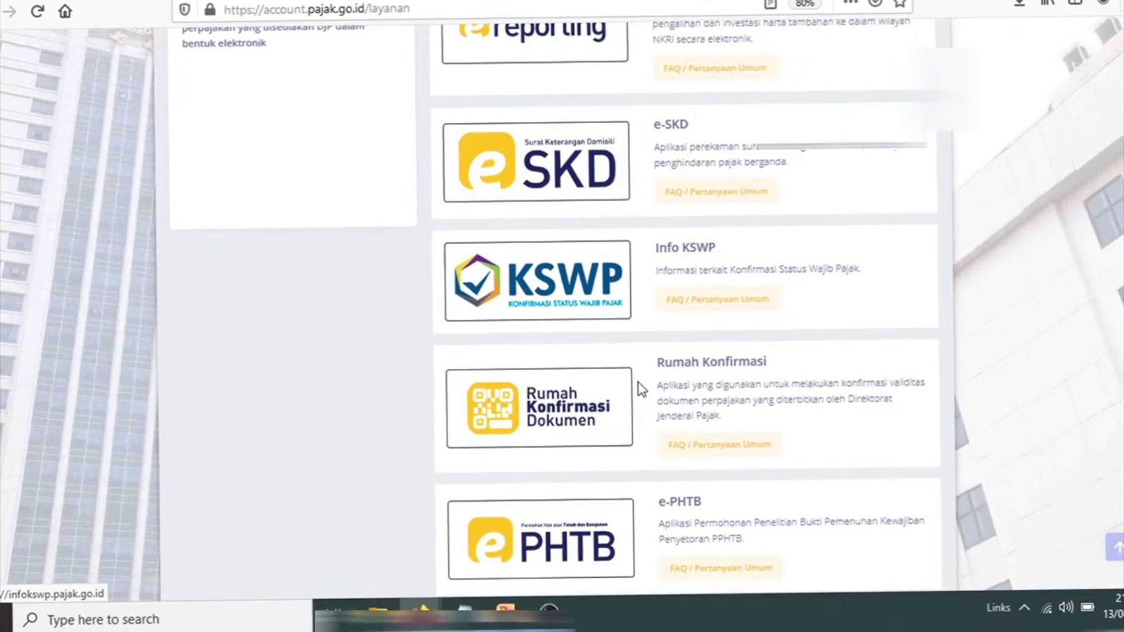
scroll(620, 398, down, 3)
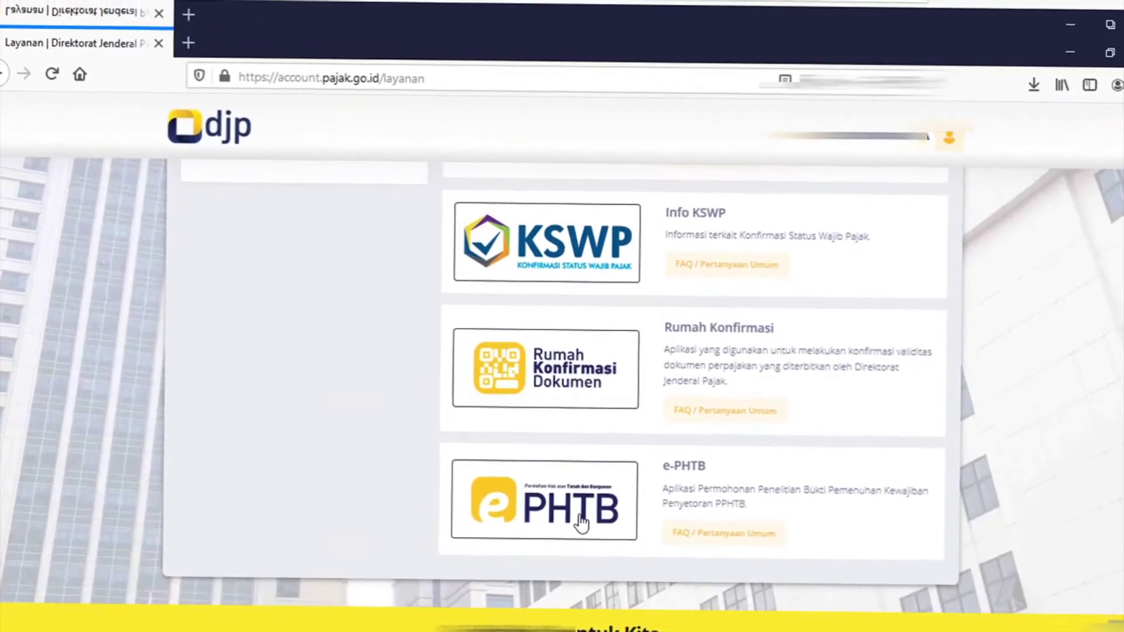
Step: Open Aktivasi Fitur Layanan in the profile section to check whether e-PHTB access is activated
scroll(579, 521, up, 6)
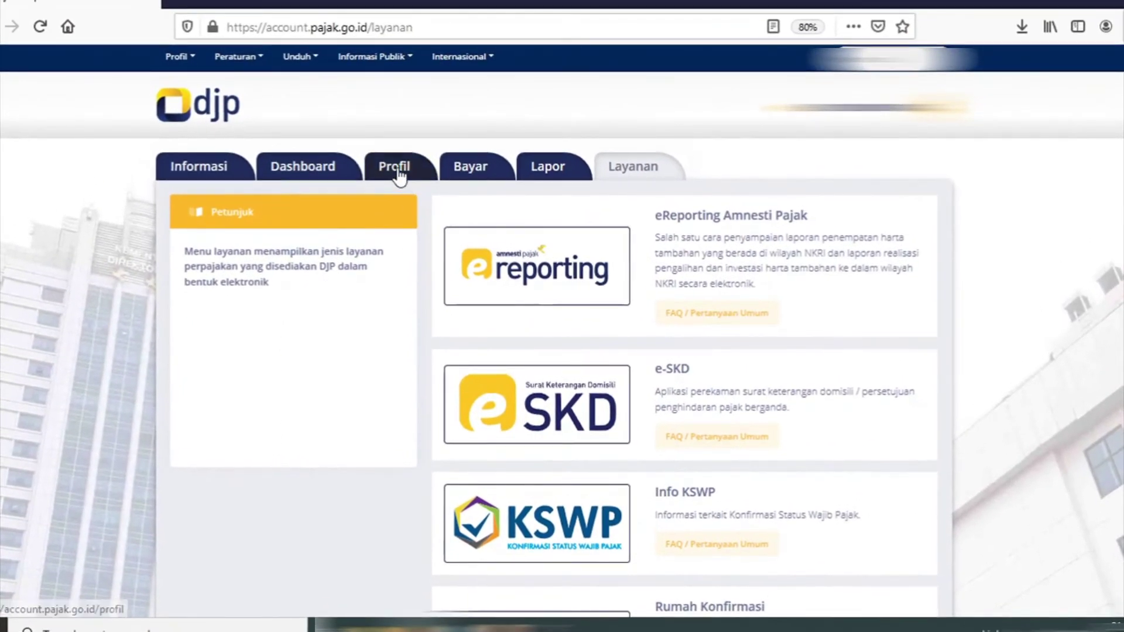
click(399, 170)
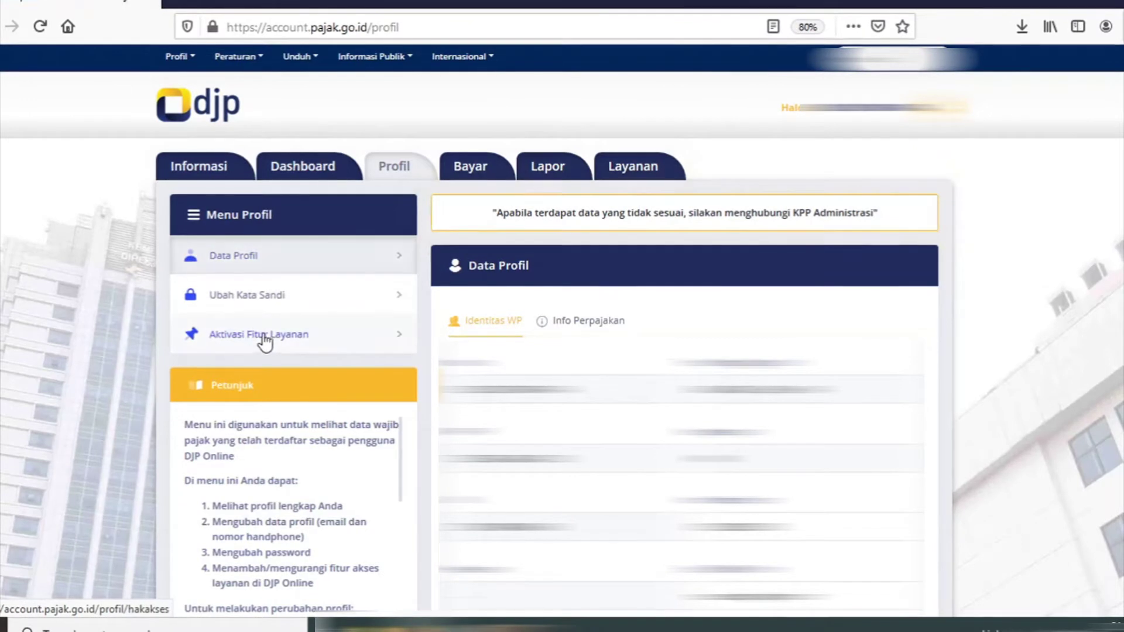
click(269, 337)
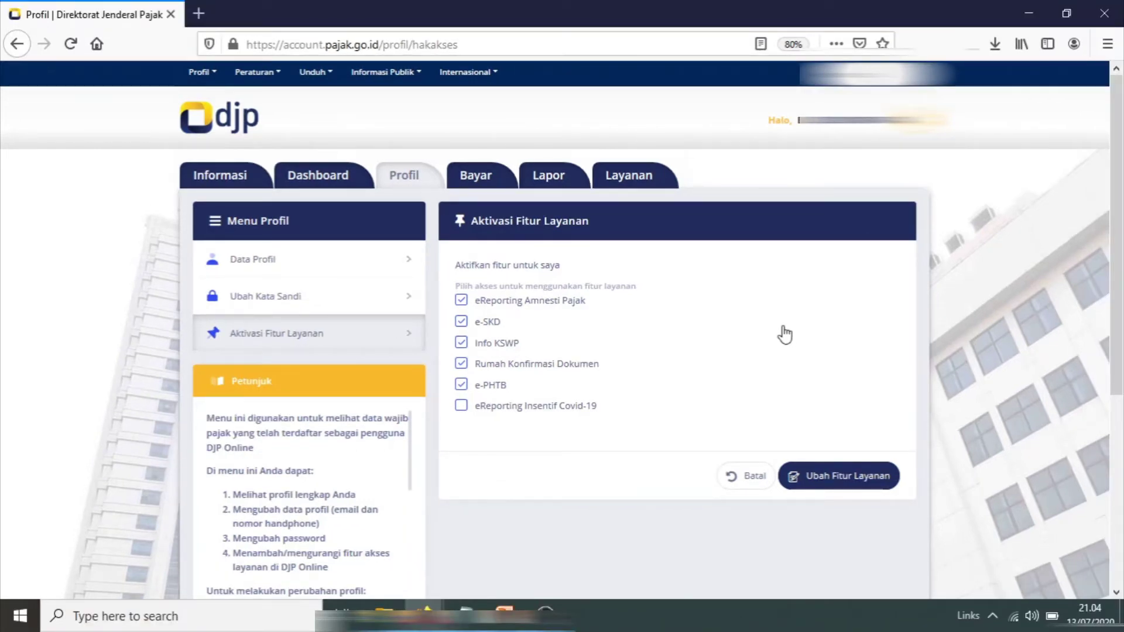
Step: Return to the Layanan section and open the e-PHTB application
click(637, 182)
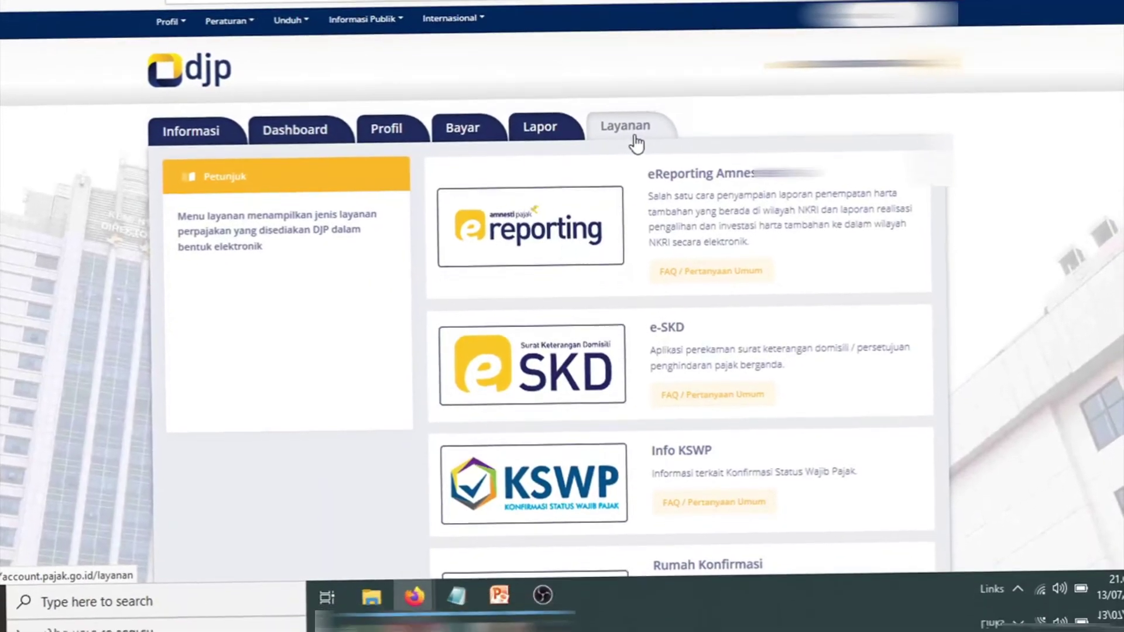
scroll(646, 180, down, 3)
scroll(649, 175, down, 5)
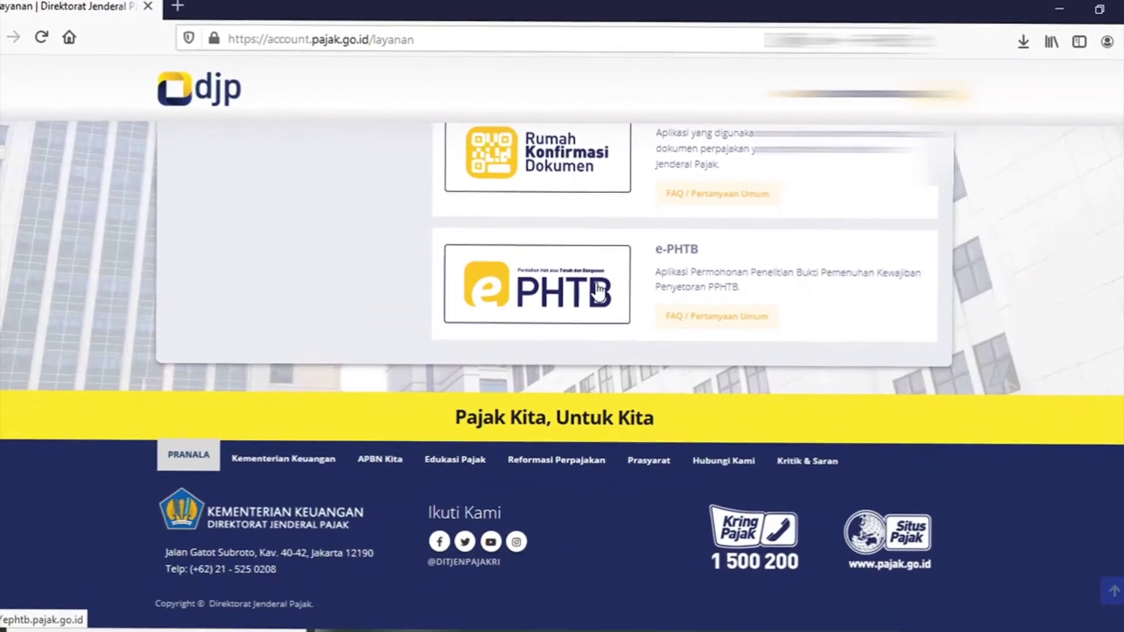
click(598, 278)
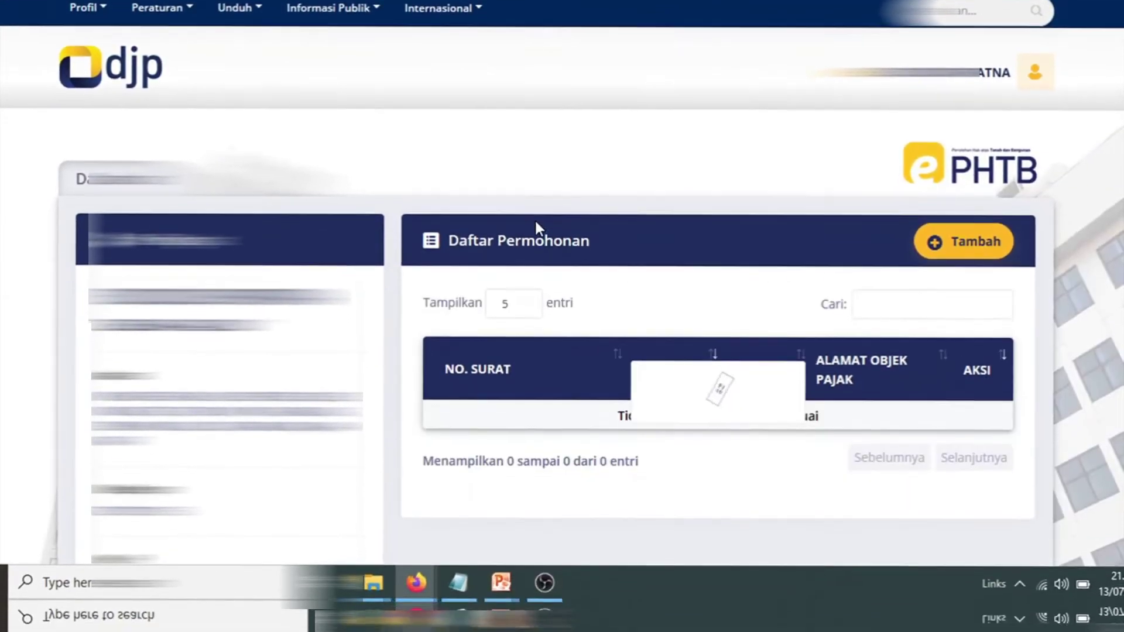
Step: Add a new application in Daftar Permohonan and agree to the disclaimer to proceed to the recording form
scroll(537, 280, down, 3)
click(961, 160)
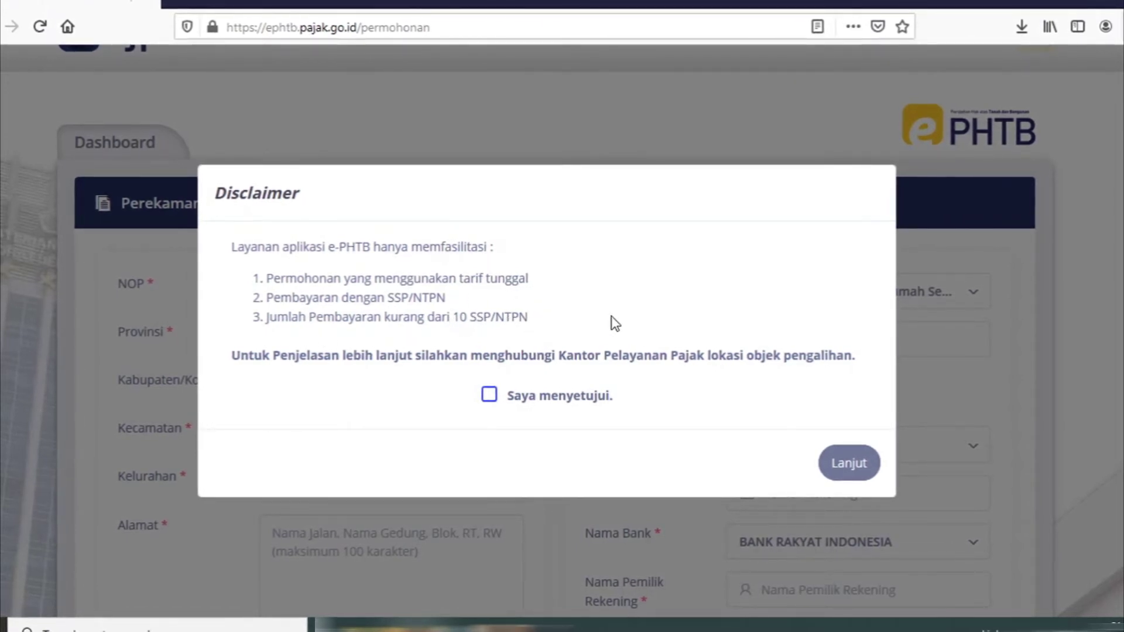
click(489, 398)
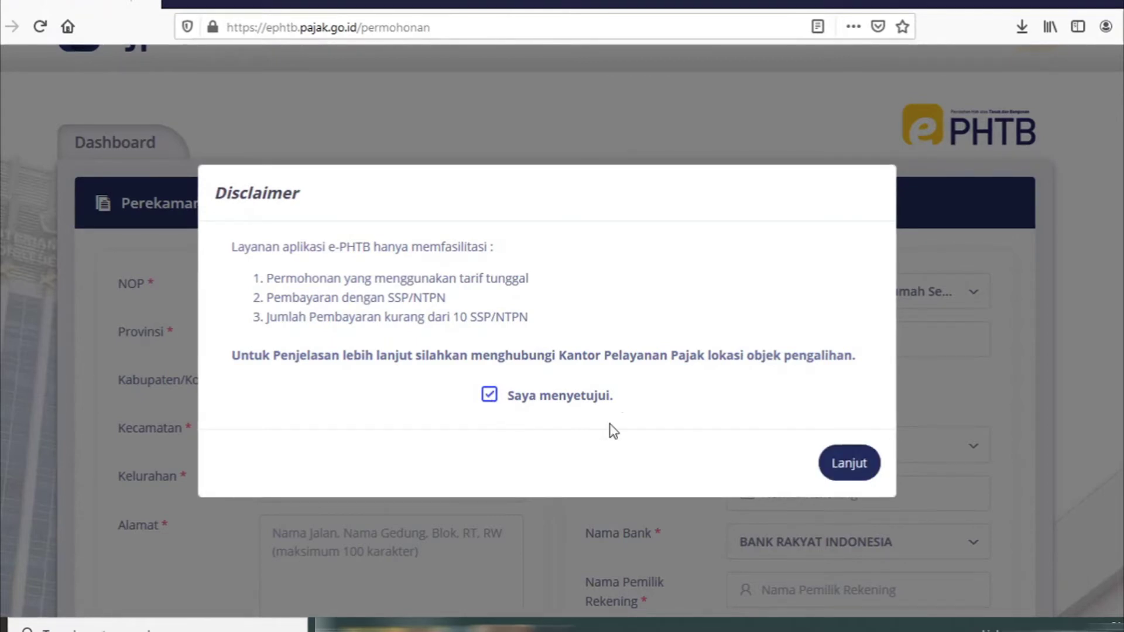
click(841, 468)
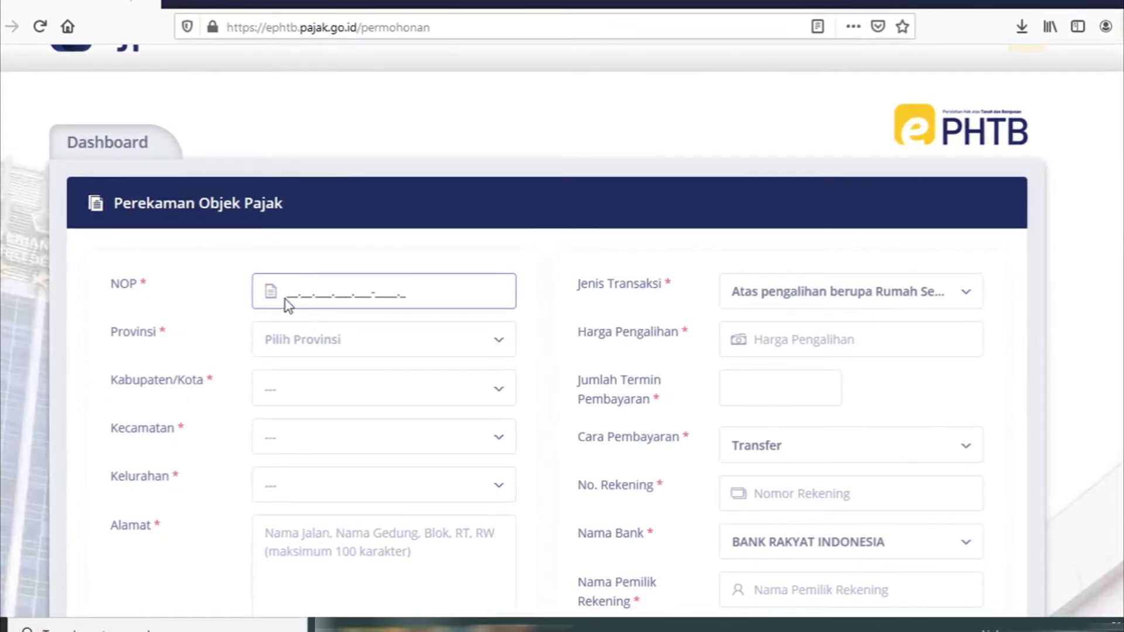
Step: Enter the tax object number in the NOP field and select JAWA BARAT as the Provinsi
text(999999999999999999)
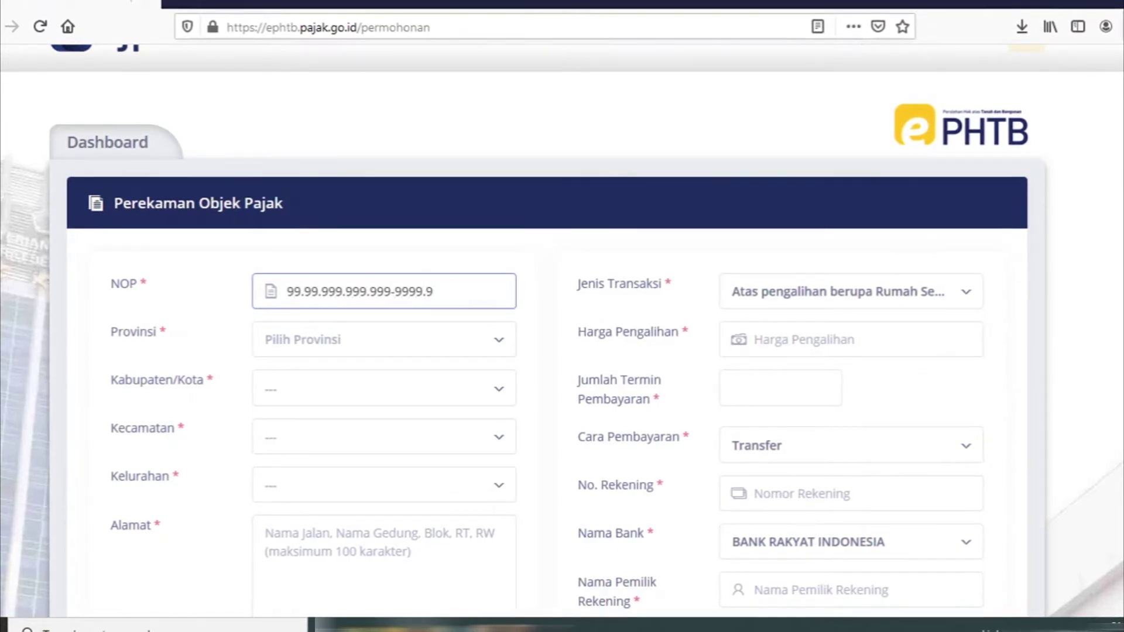
click(505, 344)
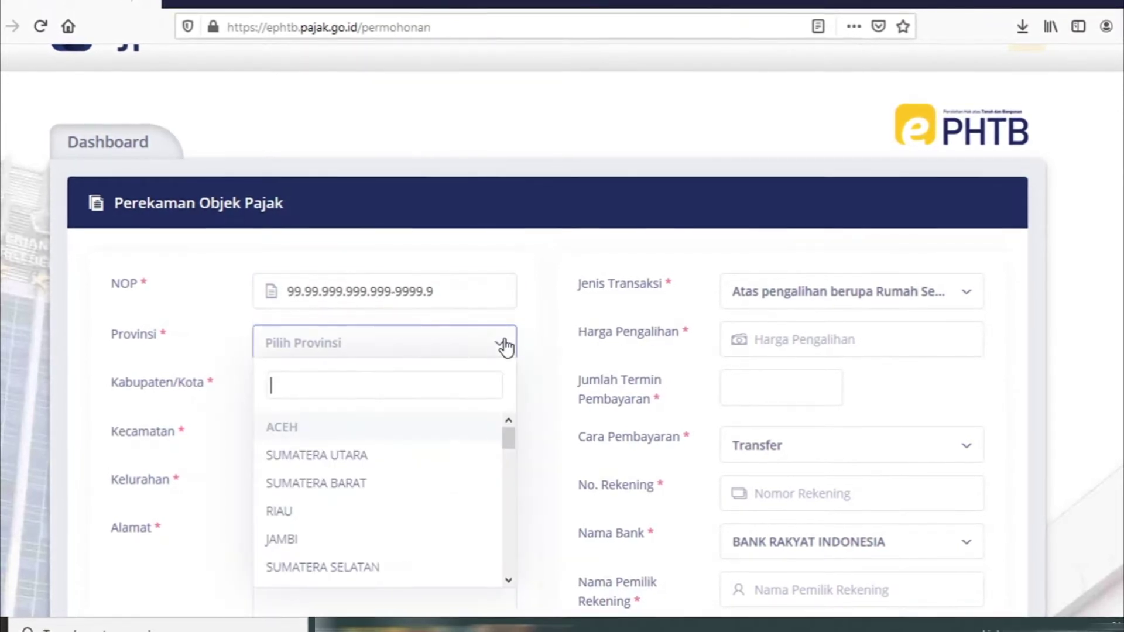
text(jawa)
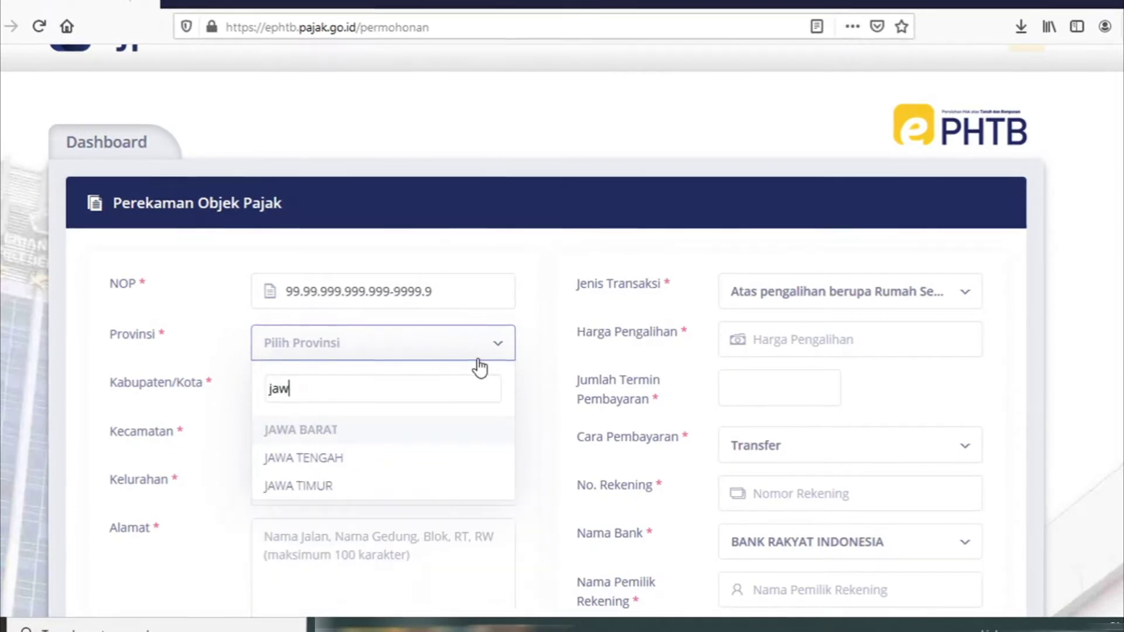
click(427, 432)
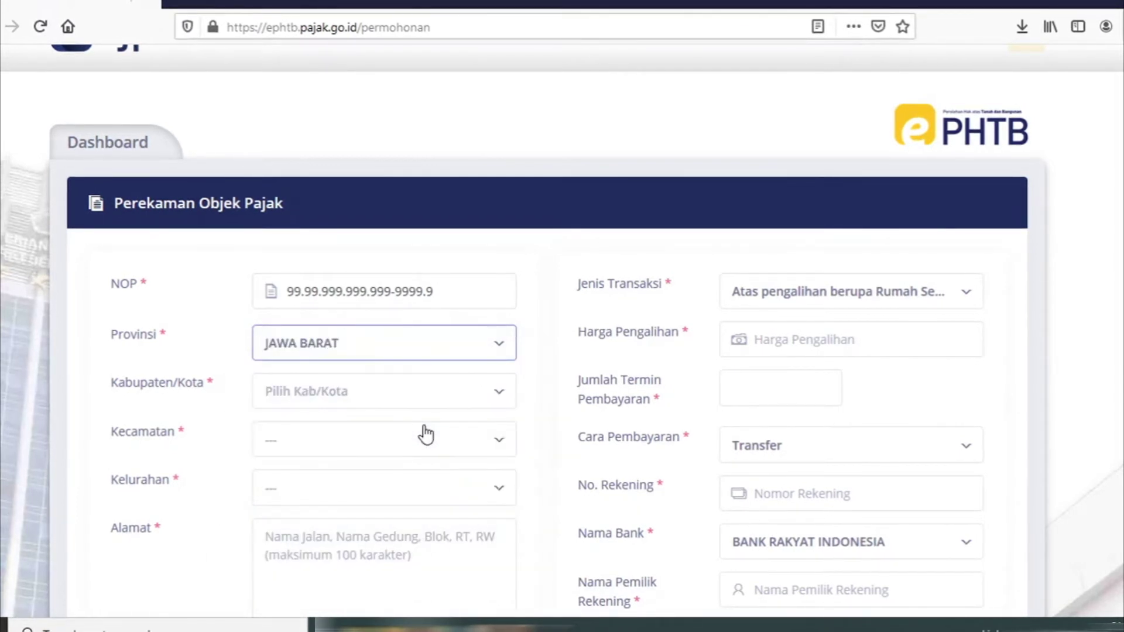
Step: Find "band" among the Kabupaten/Kota options and select KOTA BANDUNG
click(495, 398)
click(495, 403)
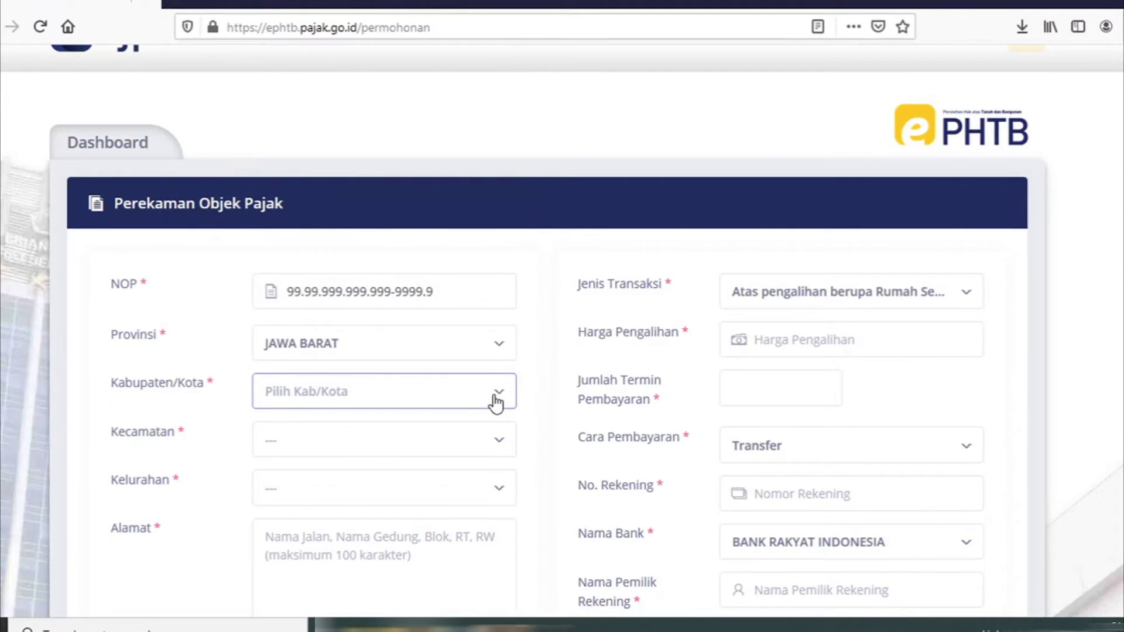
click(495, 403)
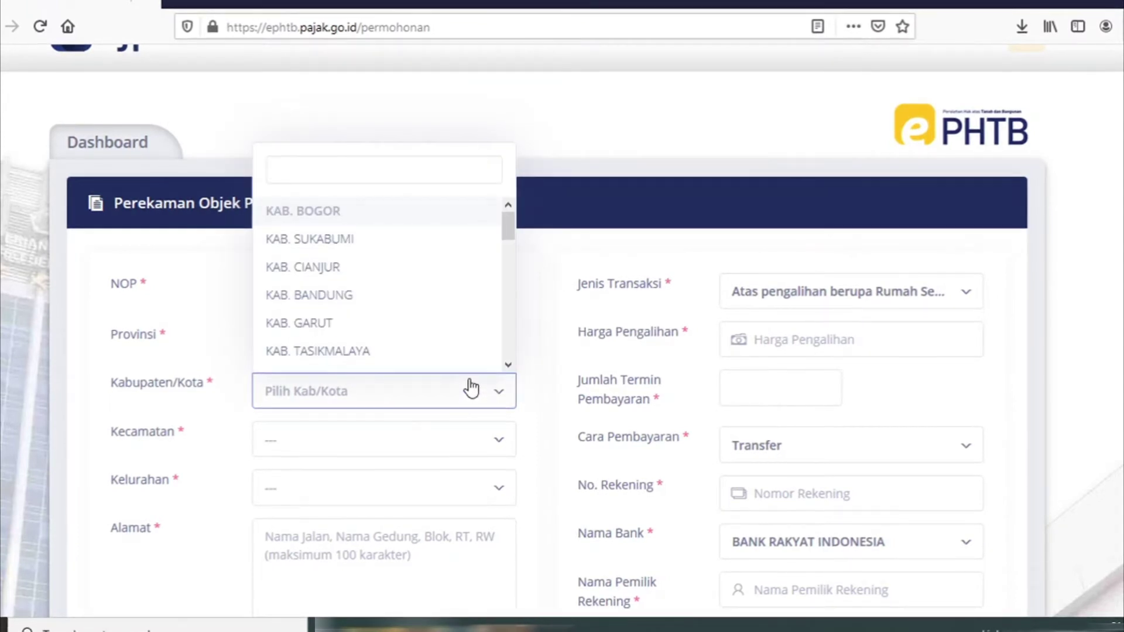
text(band)
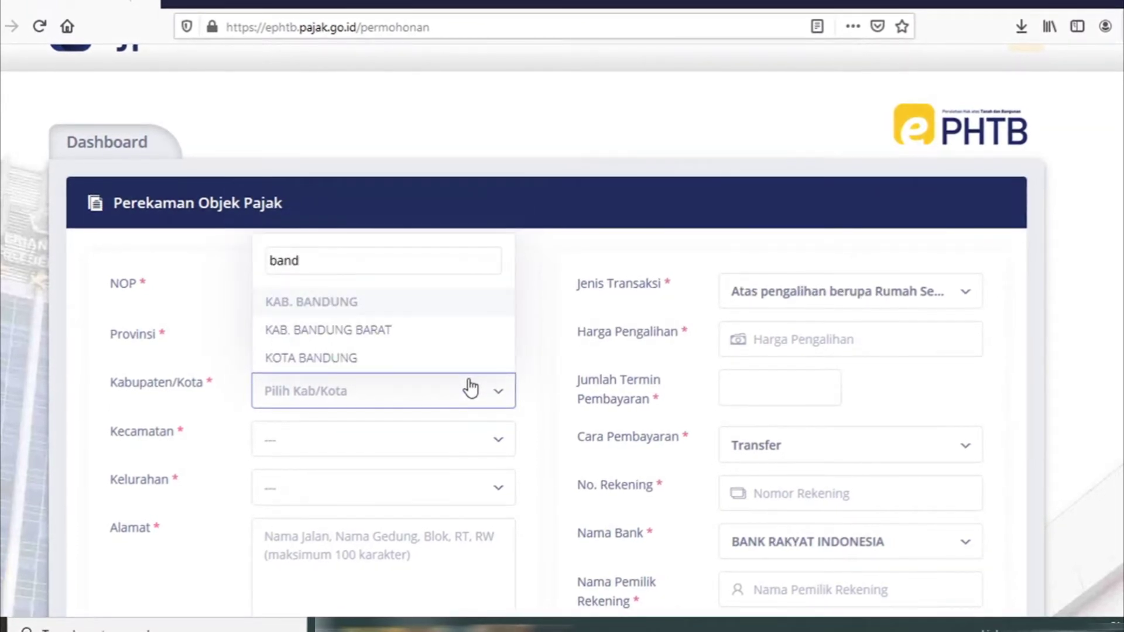
click(336, 364)
Step: Set the Kecamatan to CIBEUNYING KIDUL and the Kelurahan to PASIRLAYUNG
click(389, 446)
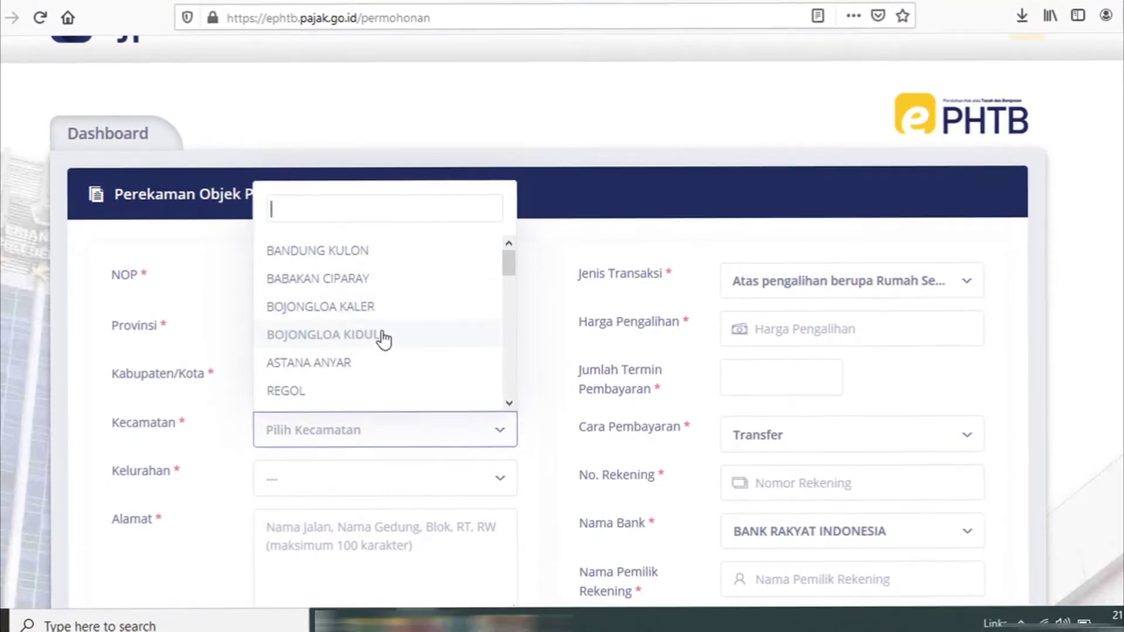
click(383, 338)
scroll(491, 375, down, 3)
click(496, 306)
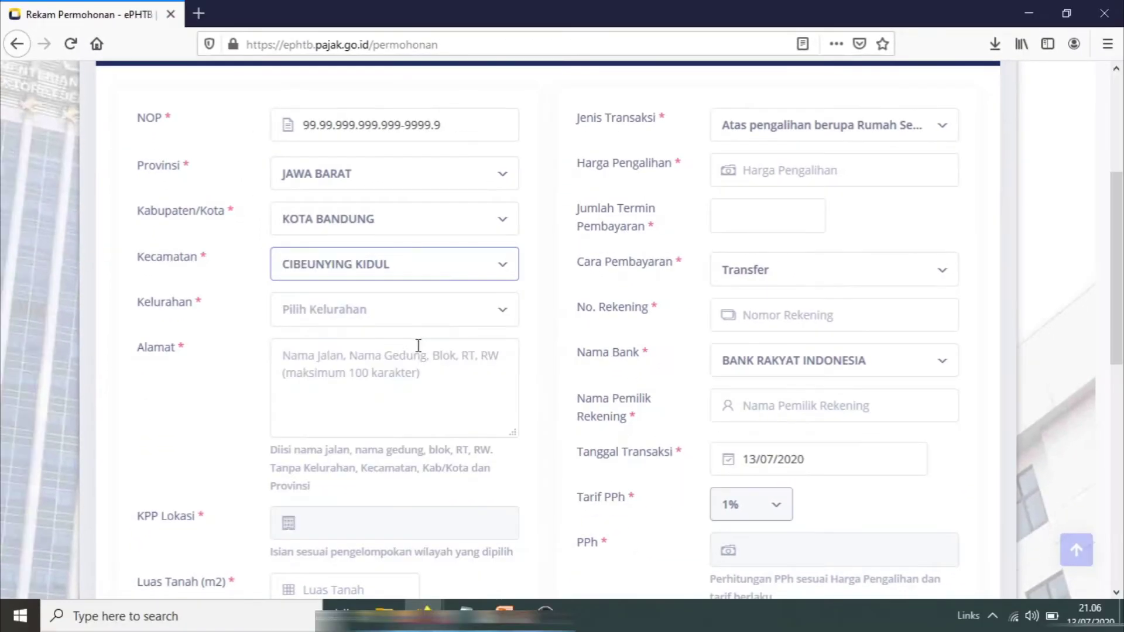
click(498, 320)
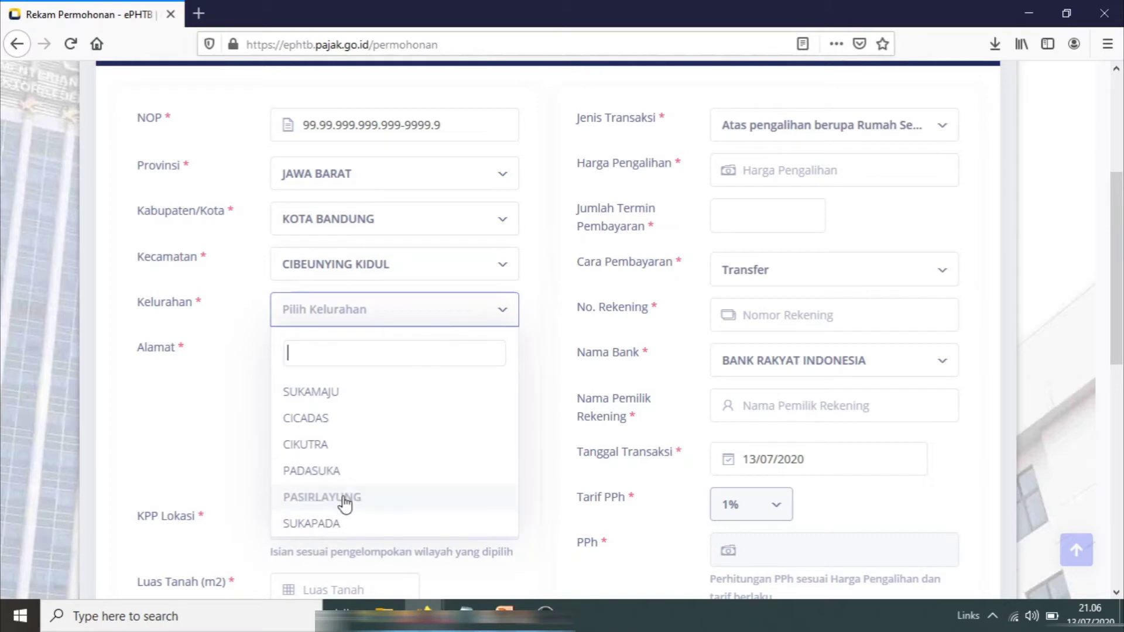
click(344, 497)
scroll(415, 412, down, 1)
Step: Enter BANDUNG as the Alamat of the tax object and check the KPP Lokasi field
click(391, 320)
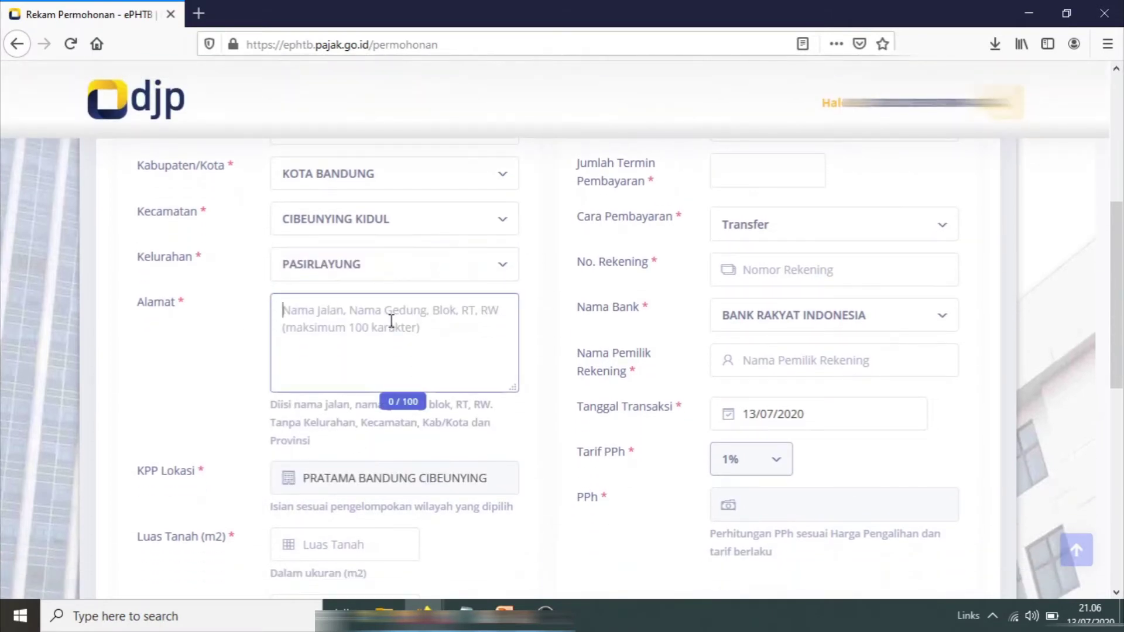
text(BANDUNG)
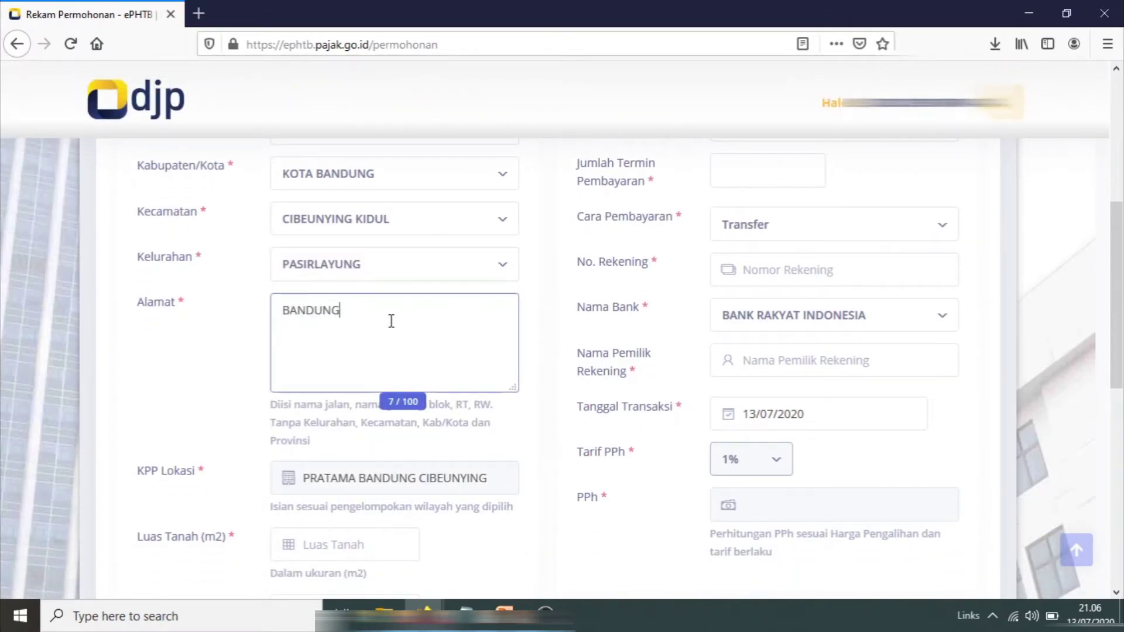
scroll(276, 447, up, 3)
scroll(296, 441, down, 2)
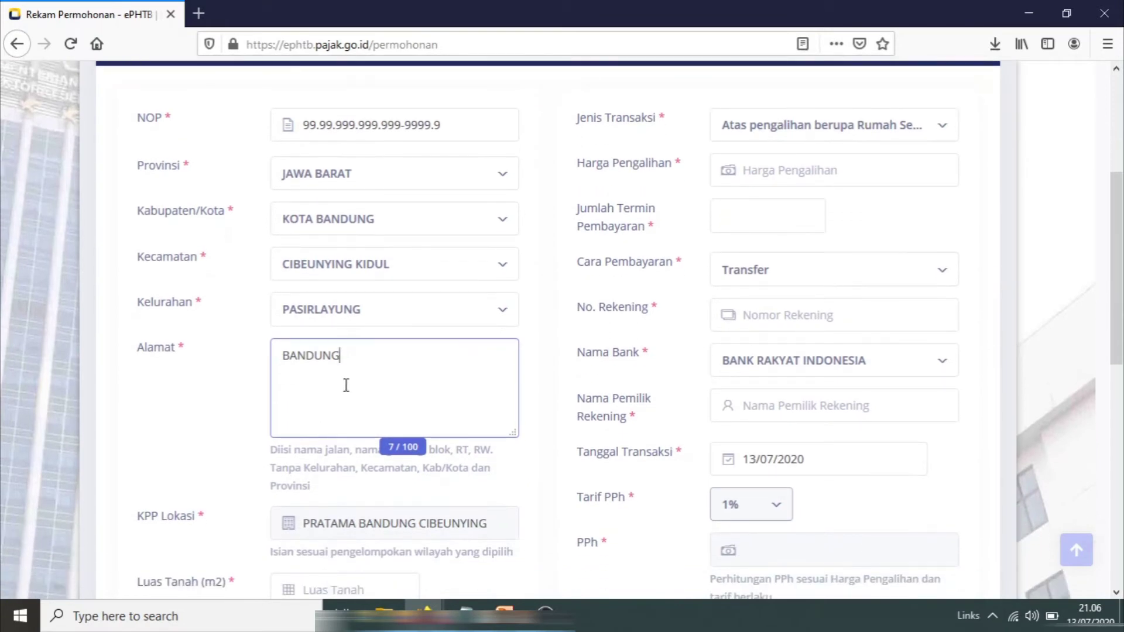
scroll(361, 367, down, 3)
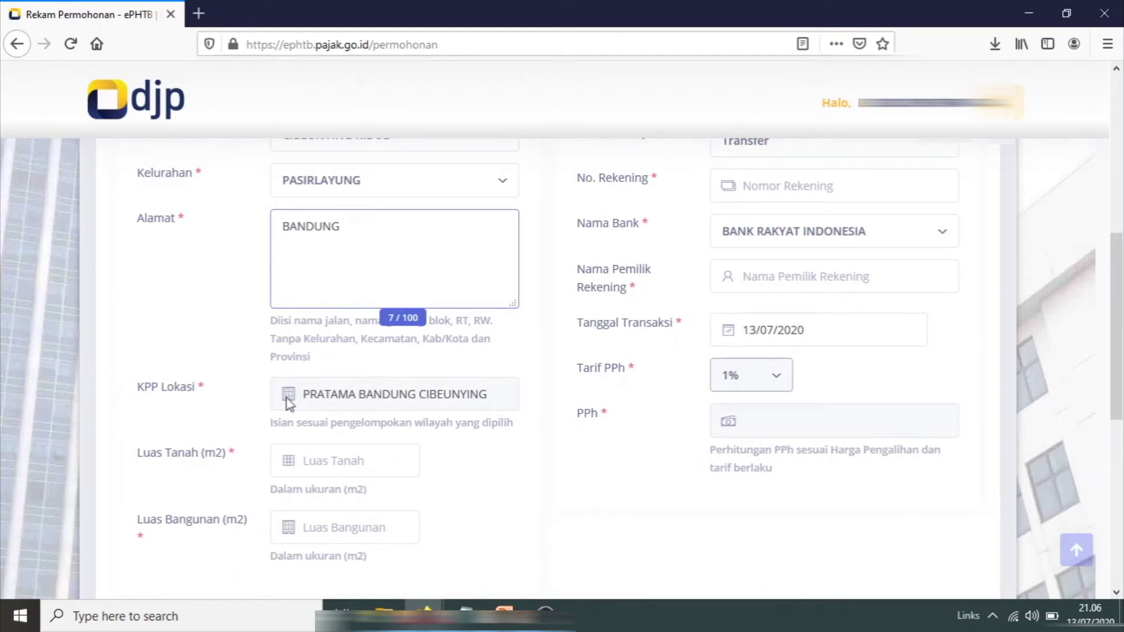
scroll(462, 392, up, 3)
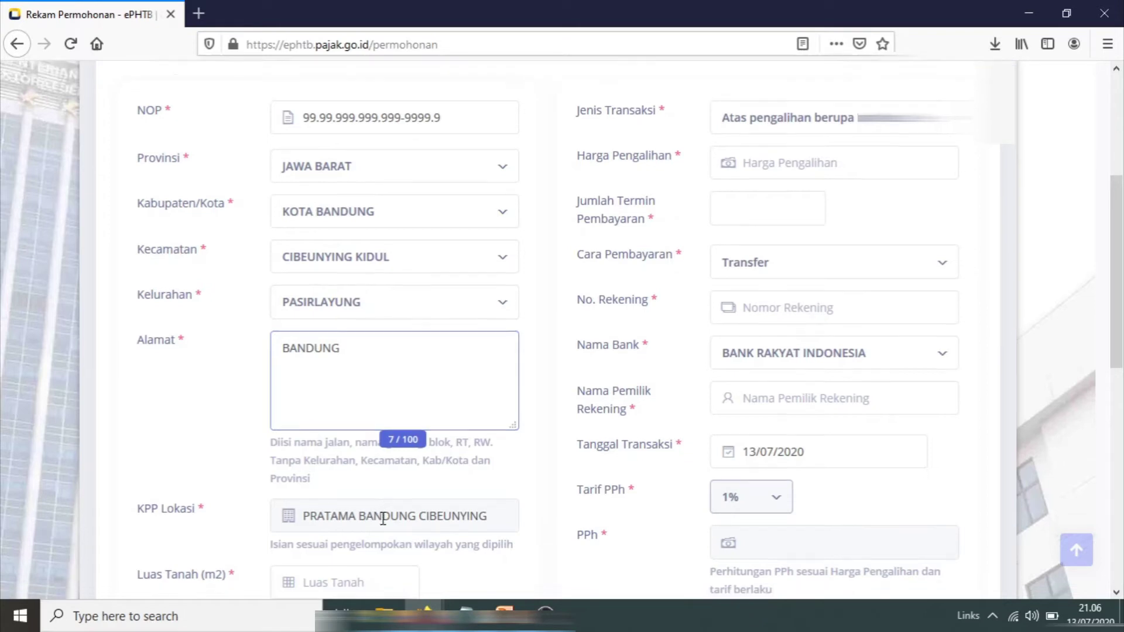
scroll(391, 516, down, 1)
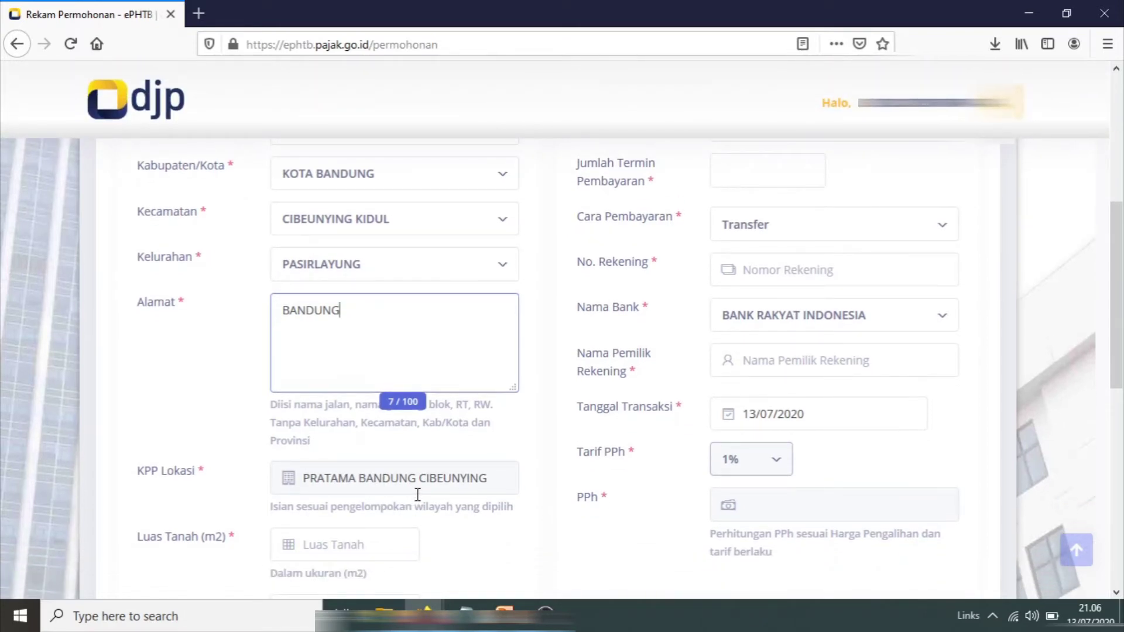
Step: Set the Luas Tanah to 100 m2 and the Luas Bangunan to 120 m2
scroll(325, 459, down, 4)
click(342, 381)
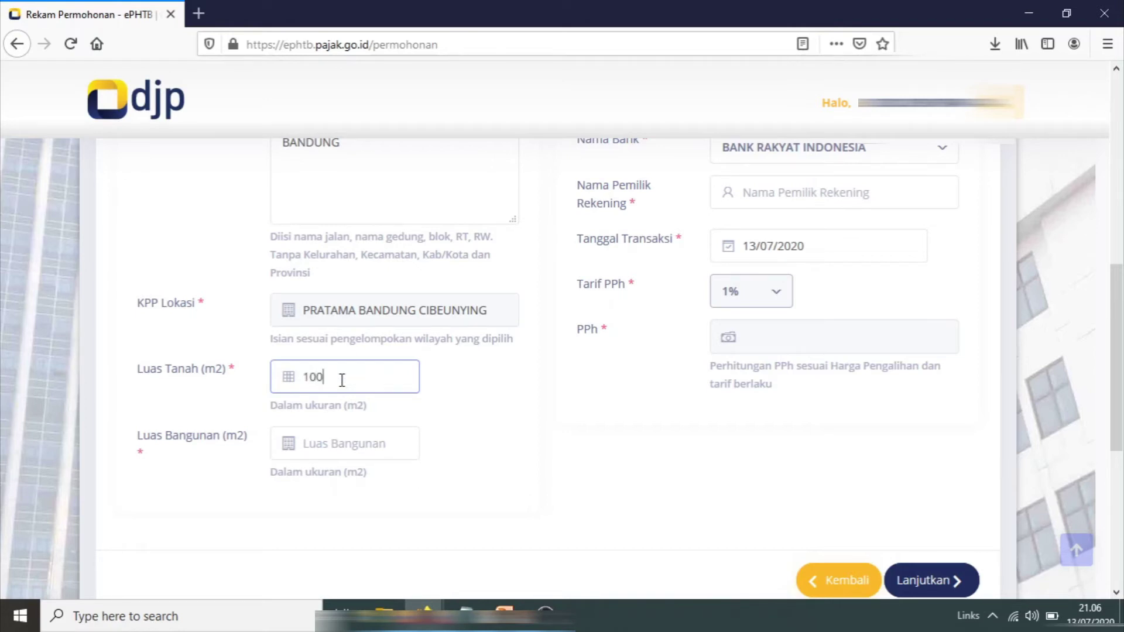
click(328, 443)
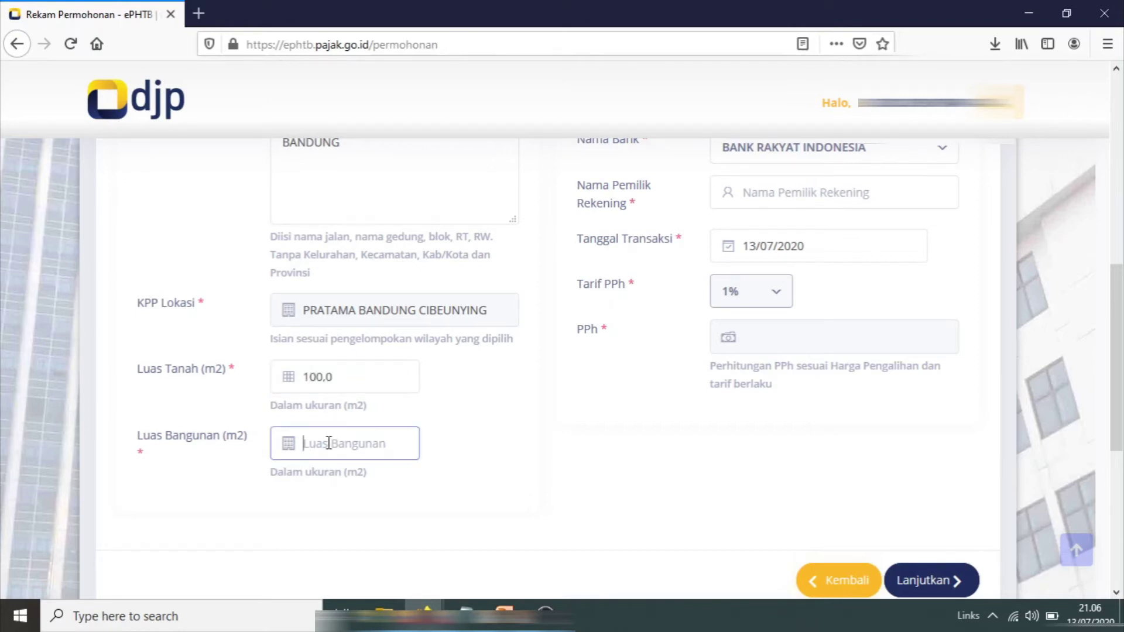
text(120)
click(682, 449)
Step: Select Lainnya (Biasa) as the Jenis Transaksi and enter 50.000.000 as the Harga Pengalihan
scroll(714, 451, up, 6)
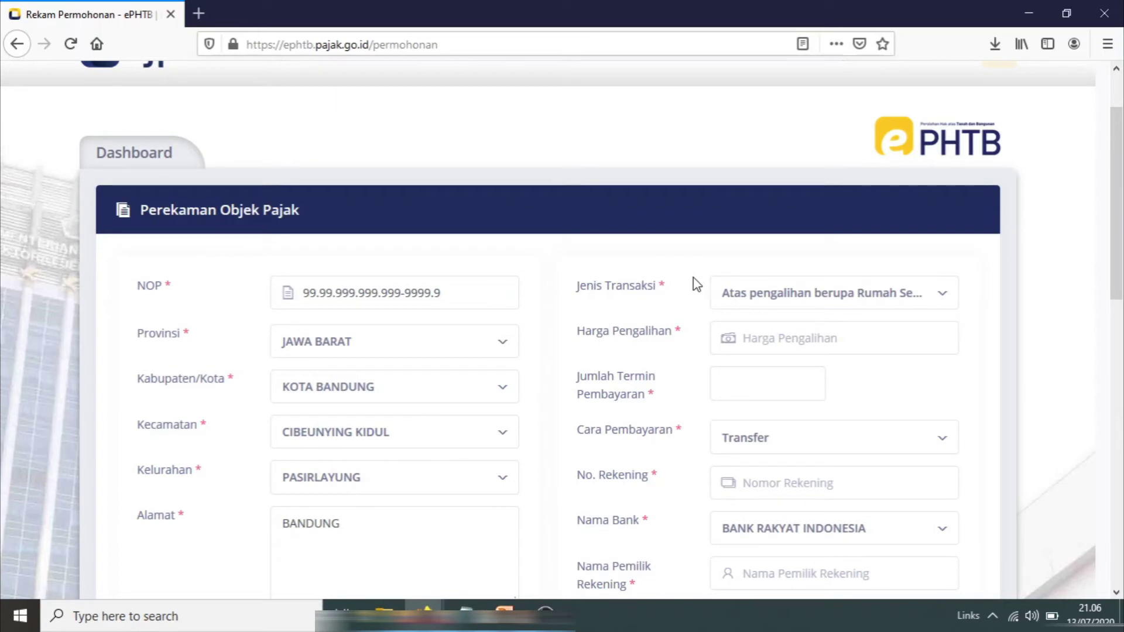
click(938, 297)
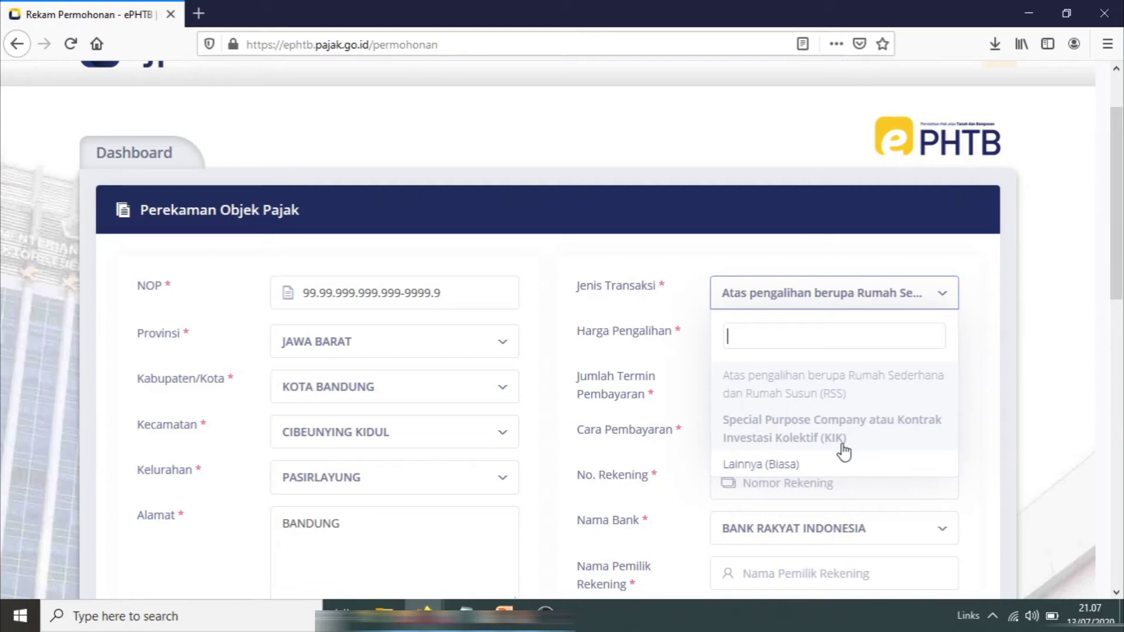
click(784, 465)
click(846, 345)
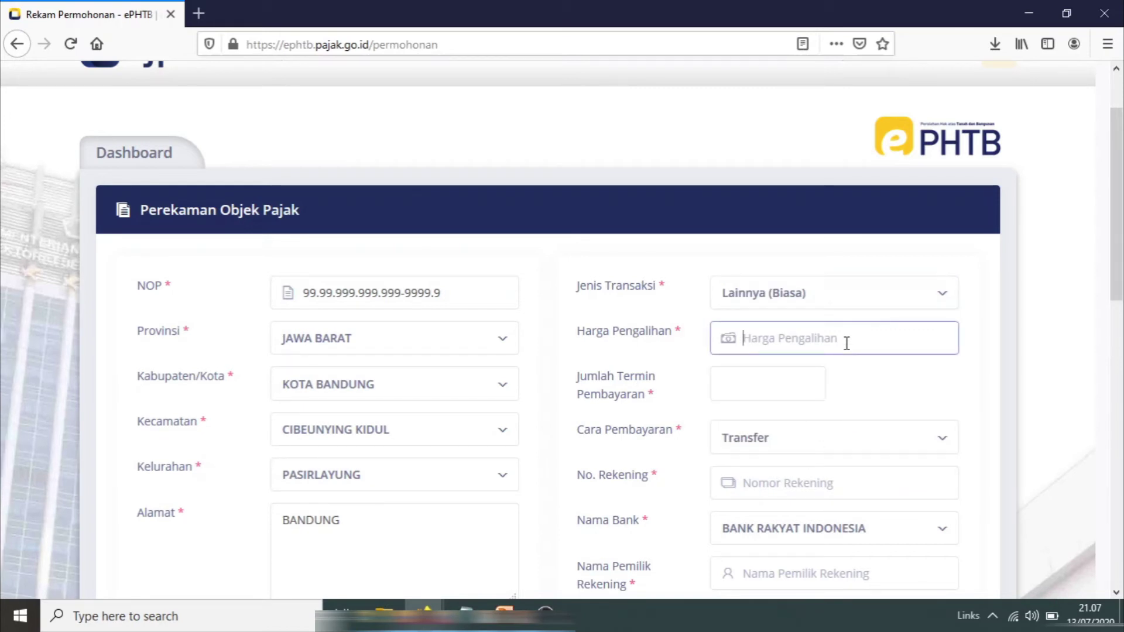
text(50.000.000)
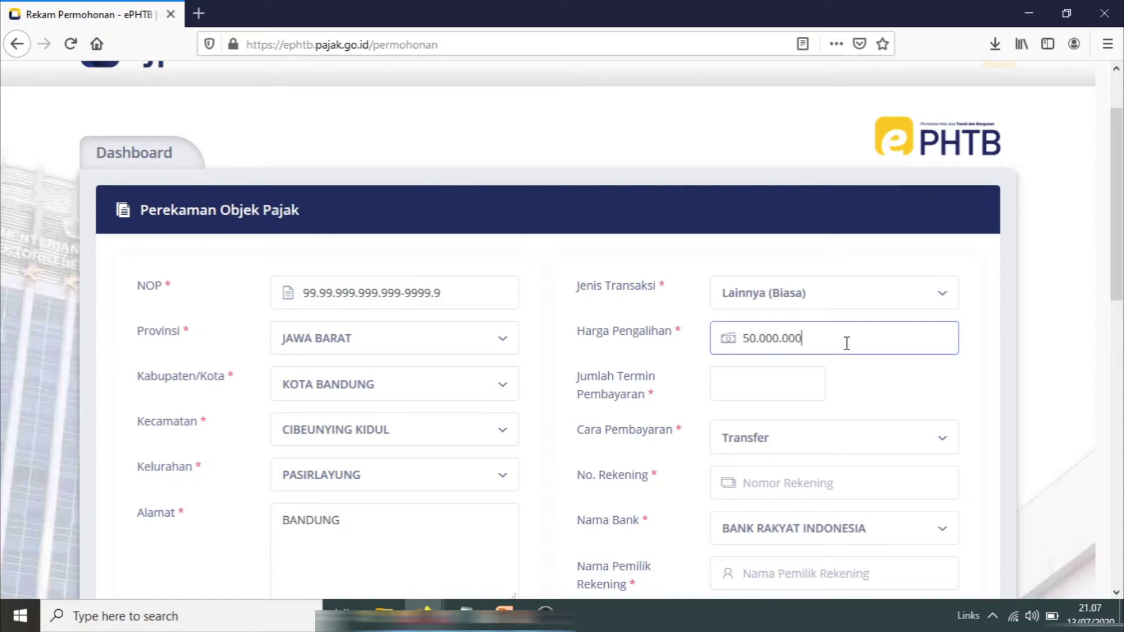
Step: Set the Jumlah Termin Pembayaran to 1 and keep Transfer as the Cara Pembayaran
click(799, 393)
scroll(800, 394, down, 3)
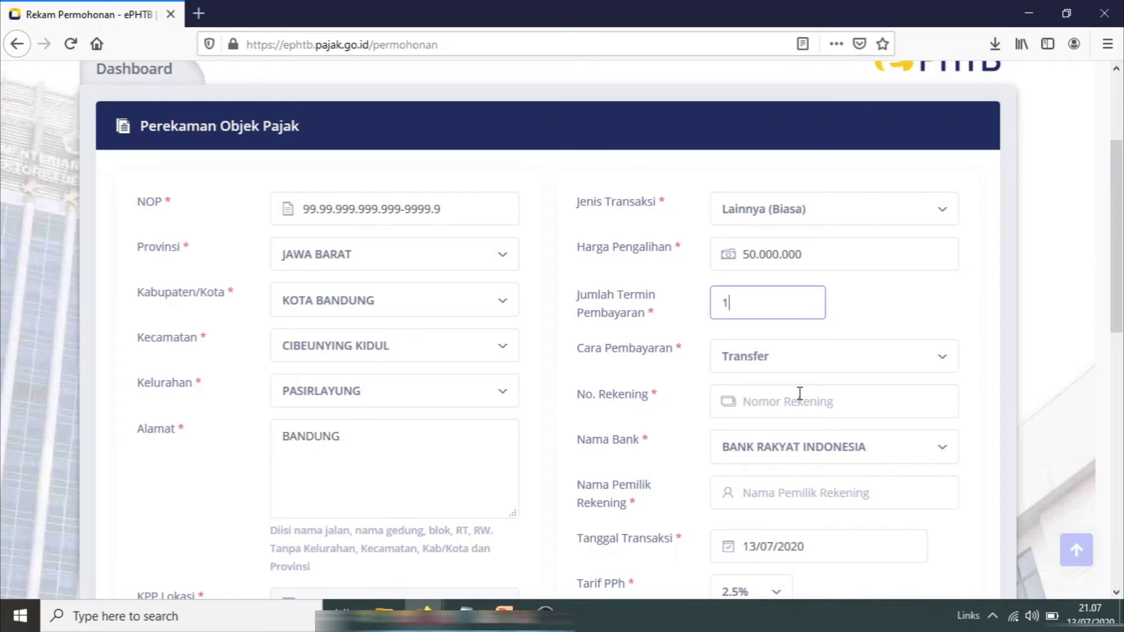
click(922, 365)
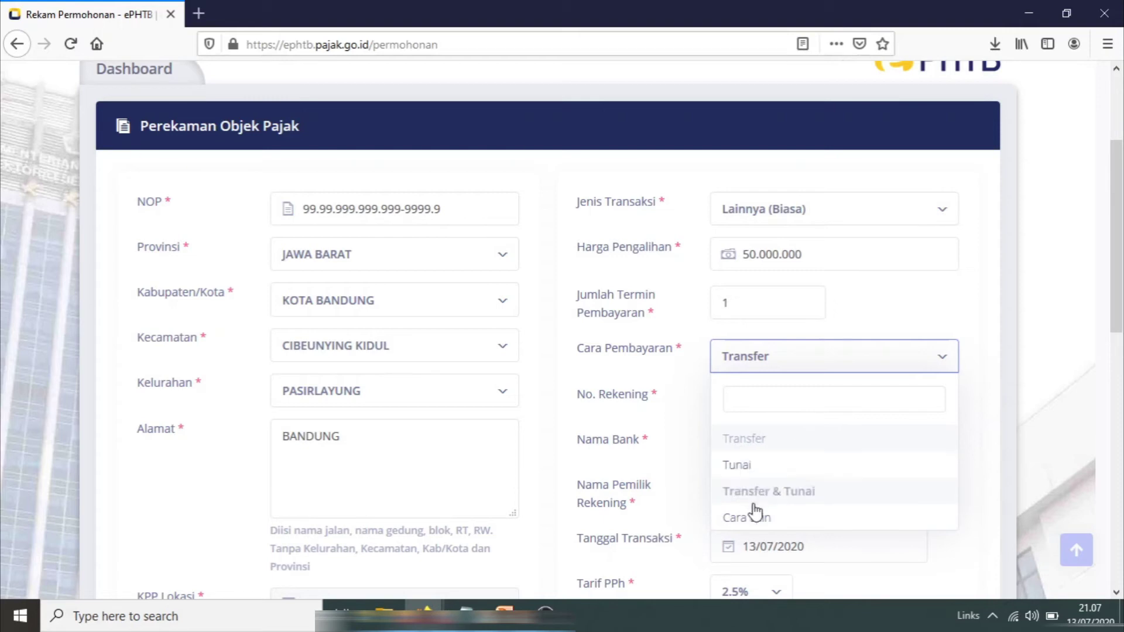
click(802, 462)
click(913, 435)
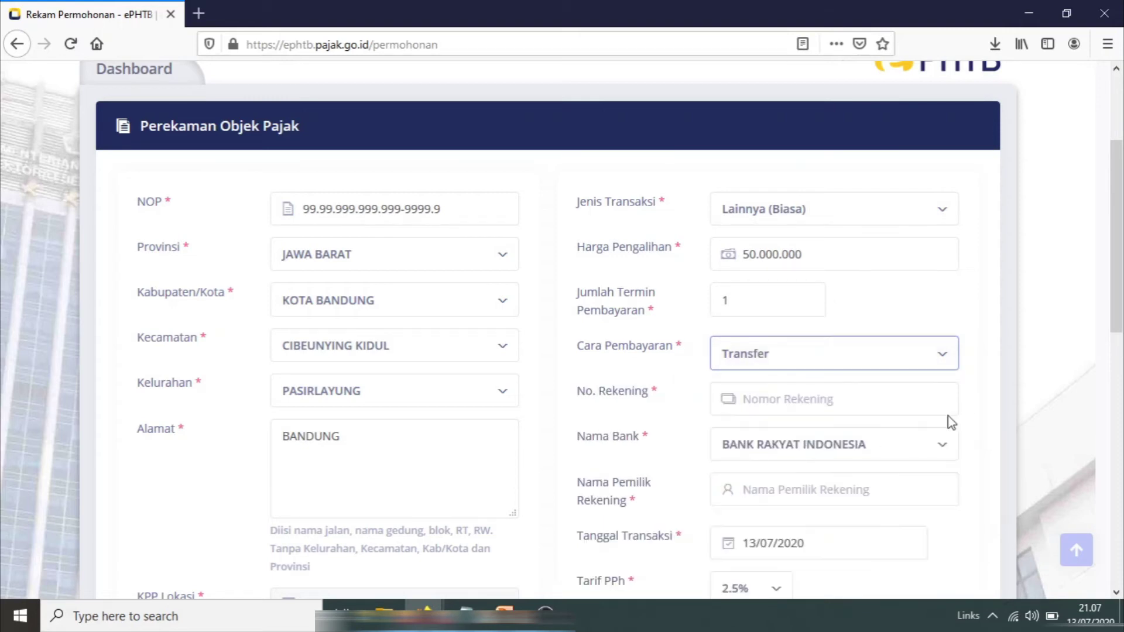
Step: Enter the bank account number in No. Rekening and keep BANK RAKYAT INDONESIA as the Nama Bank
scroll(964, 410, down, 1)
click(837, 316)
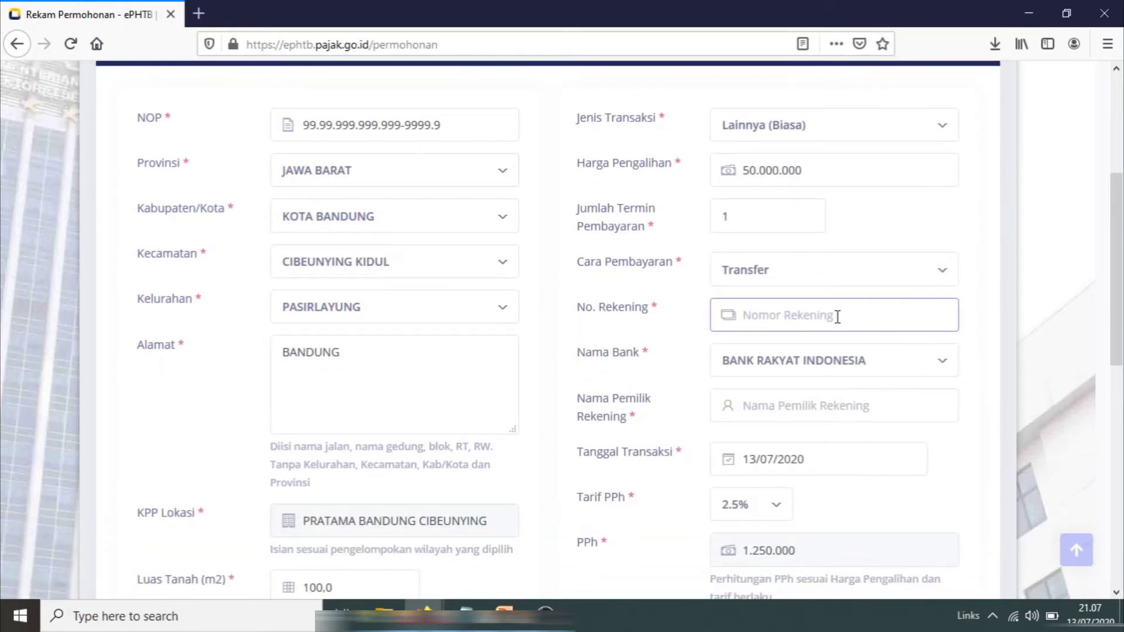
text(123456789)
click(936, 363)
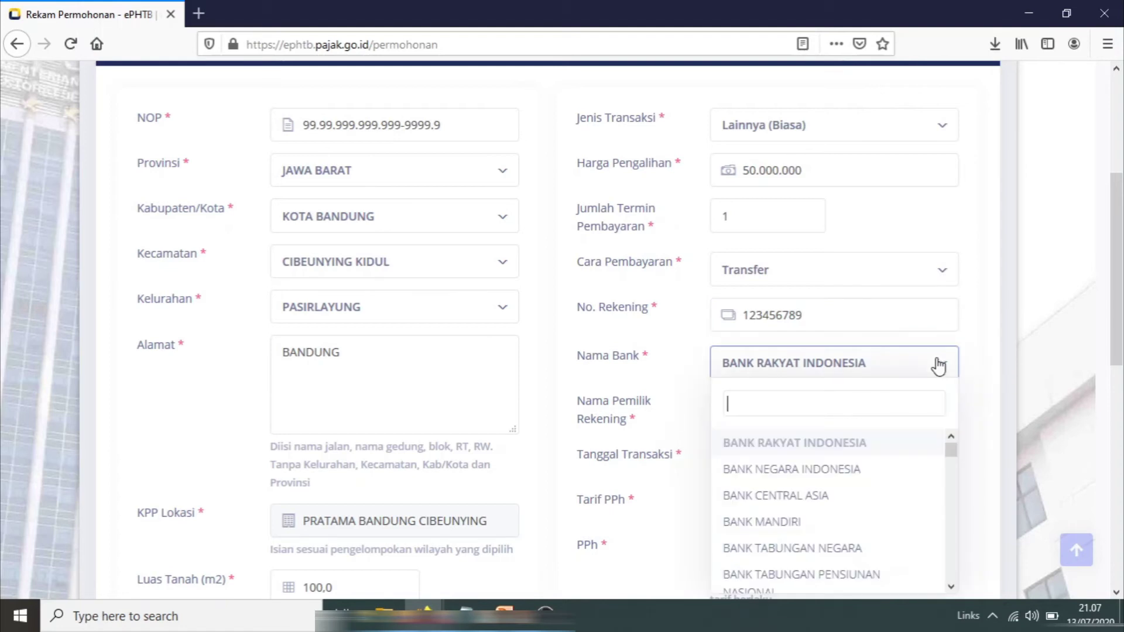
click(939, 365)
scroll(858, 393, down, 1)
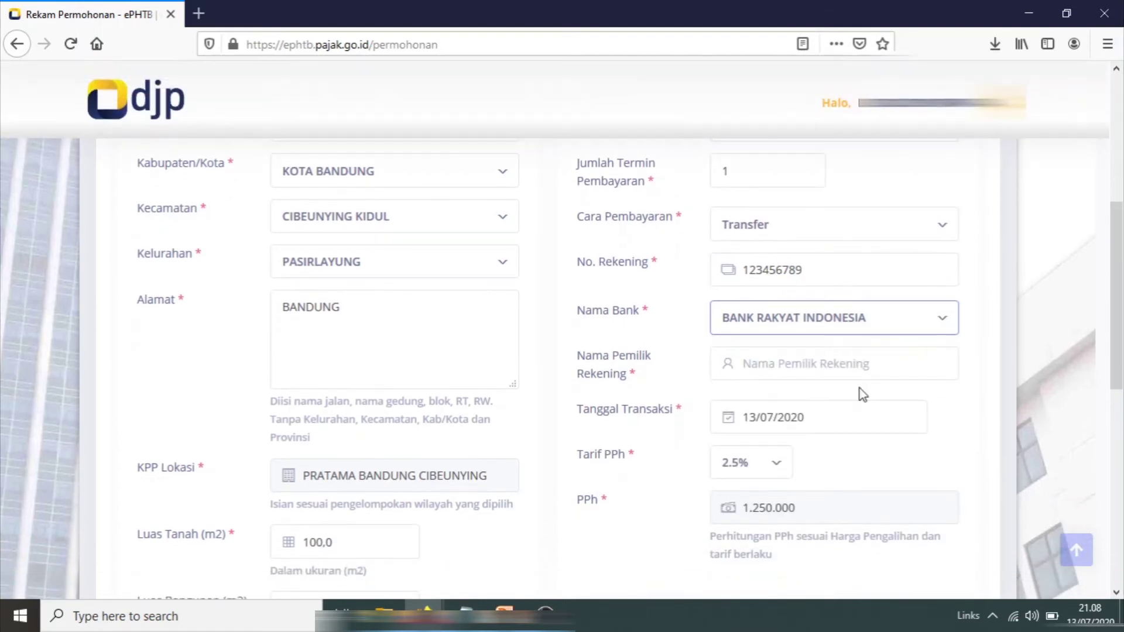
Step: Enter the account holder's name in capital letters in Nama Pemilik Rekening
click(901, 364)
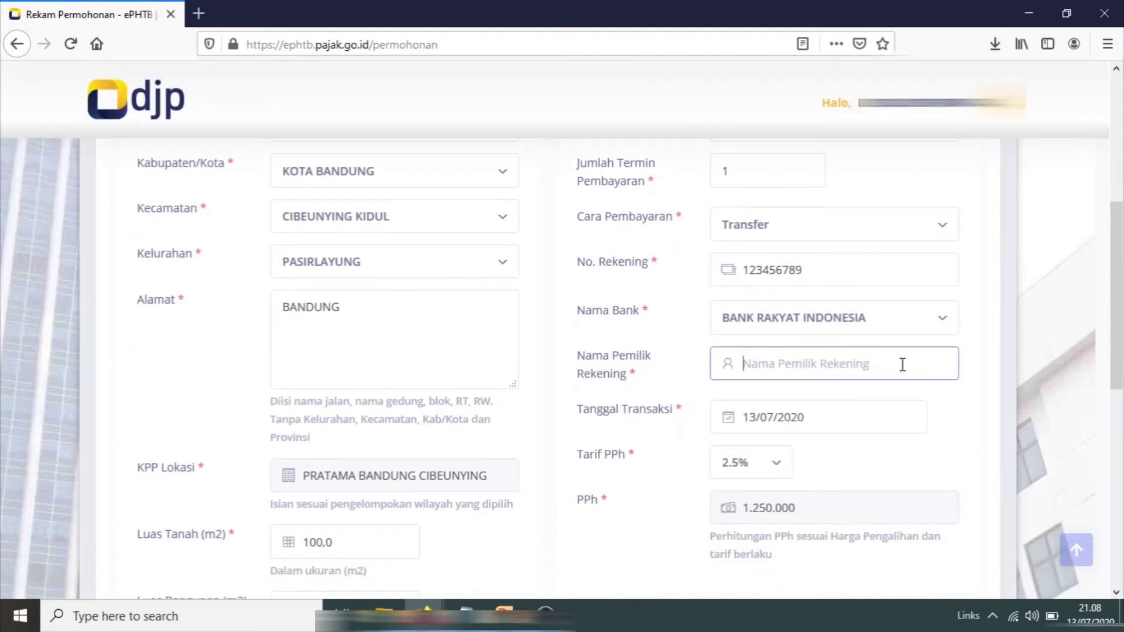
text(Wawan)
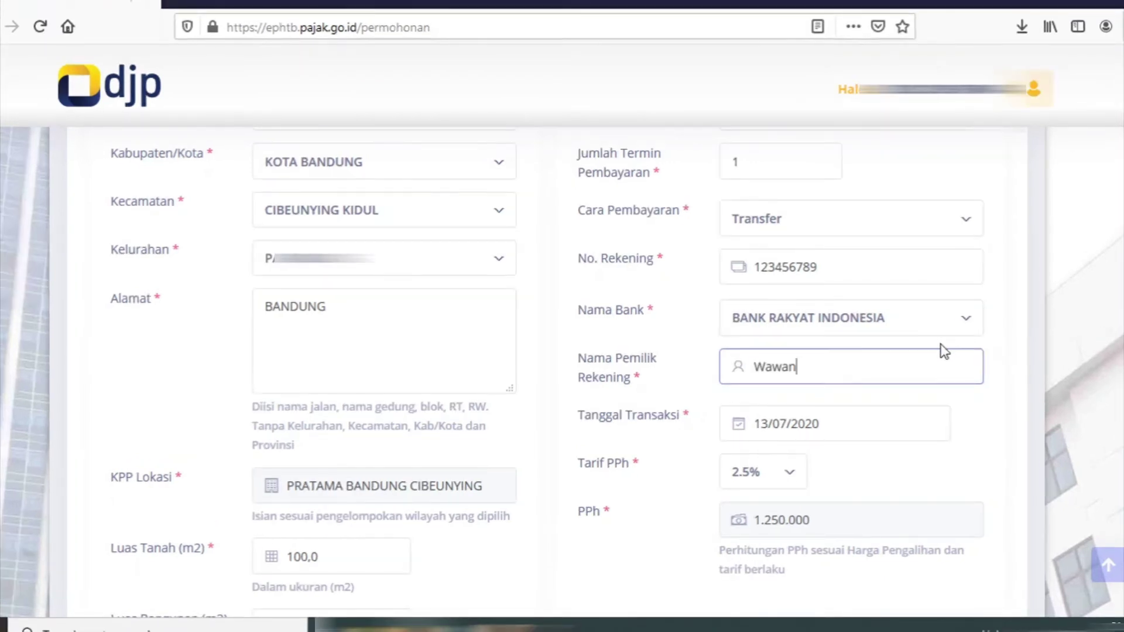
key(BackSpace)
key(BackSpace)
key(BackSpace)
text(WAN)
scroll(943, 355, down, 2)
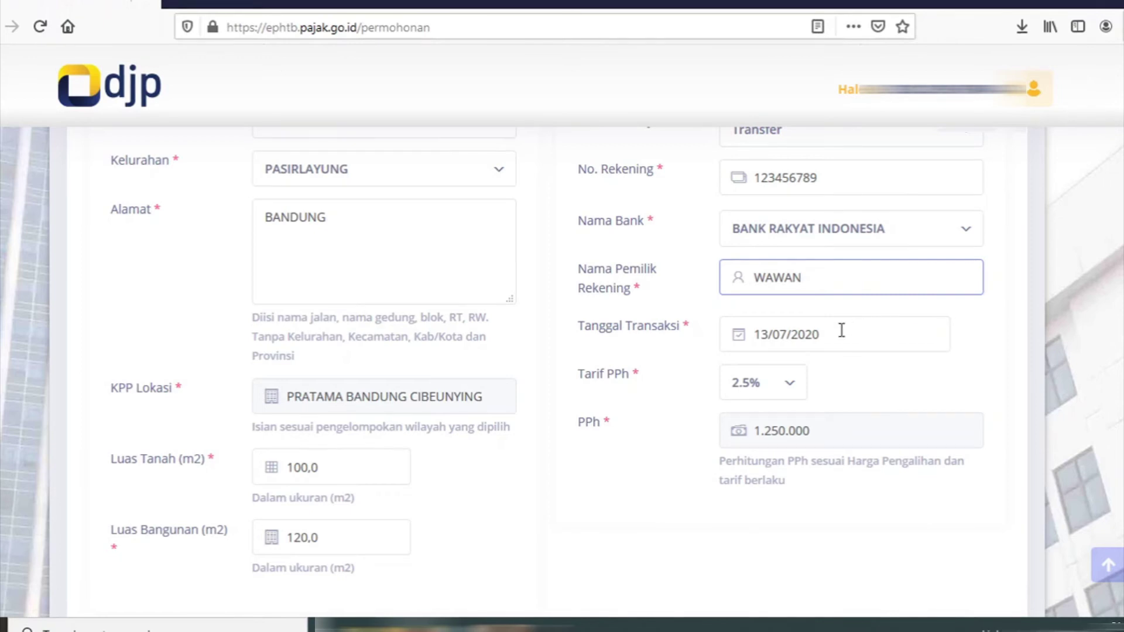
Step: Keep the Tarif PPh at 2.5%, check the calculated PPh and continue to the payment validation page
click(788, 388)
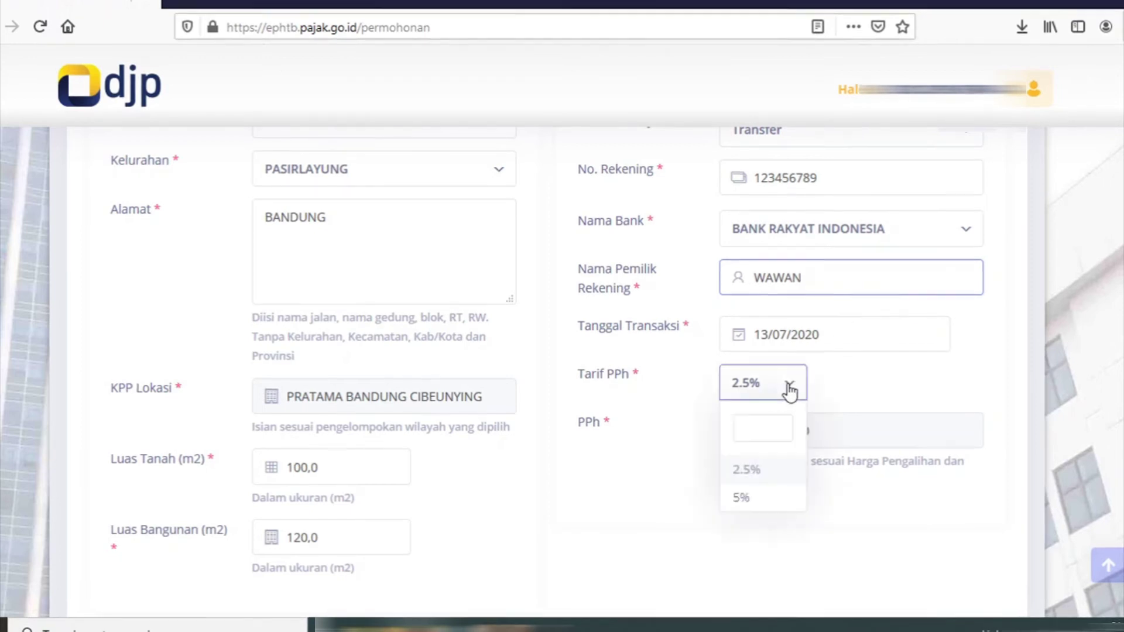
click(788, 388)
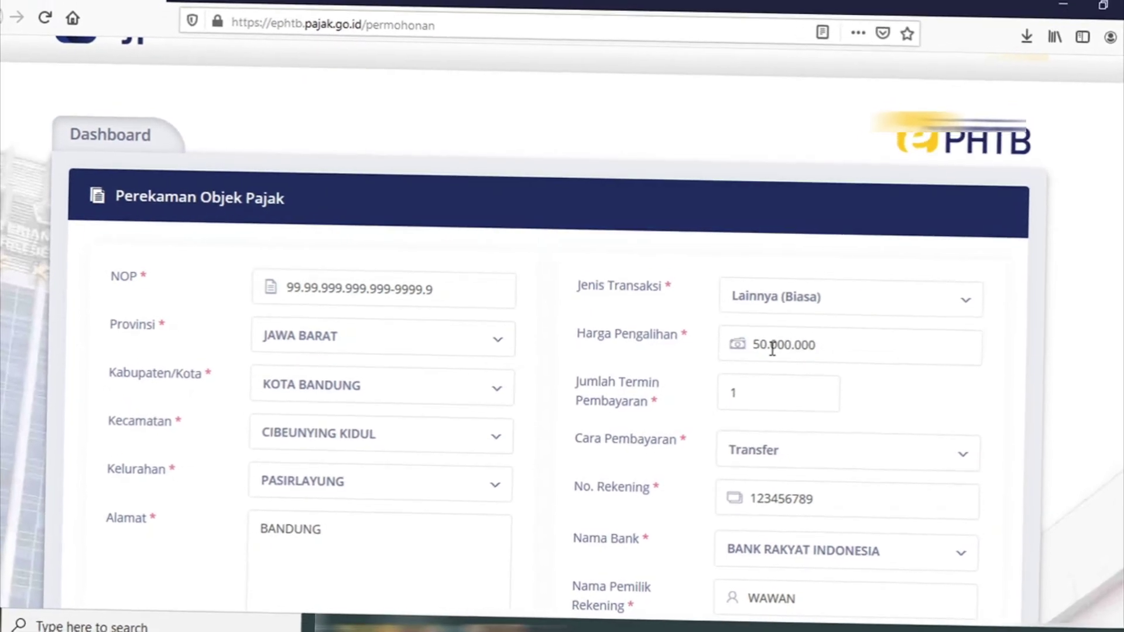
scroll(776, 348, down, 2)
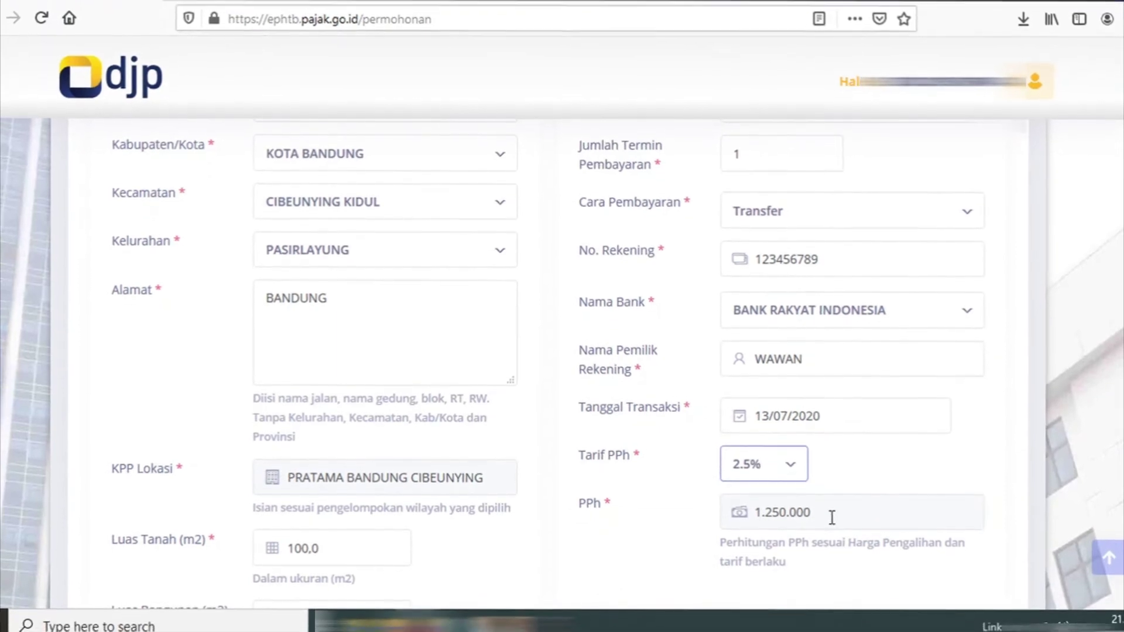
scroll(843, 508, down, 2)
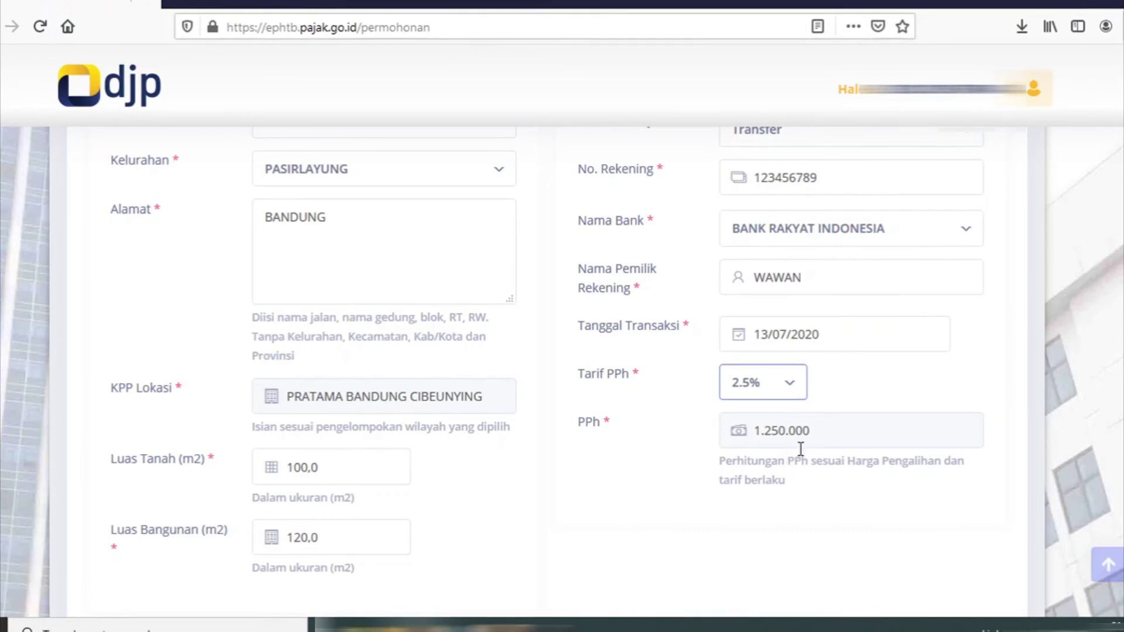
scroll(913, 421, down, 3)
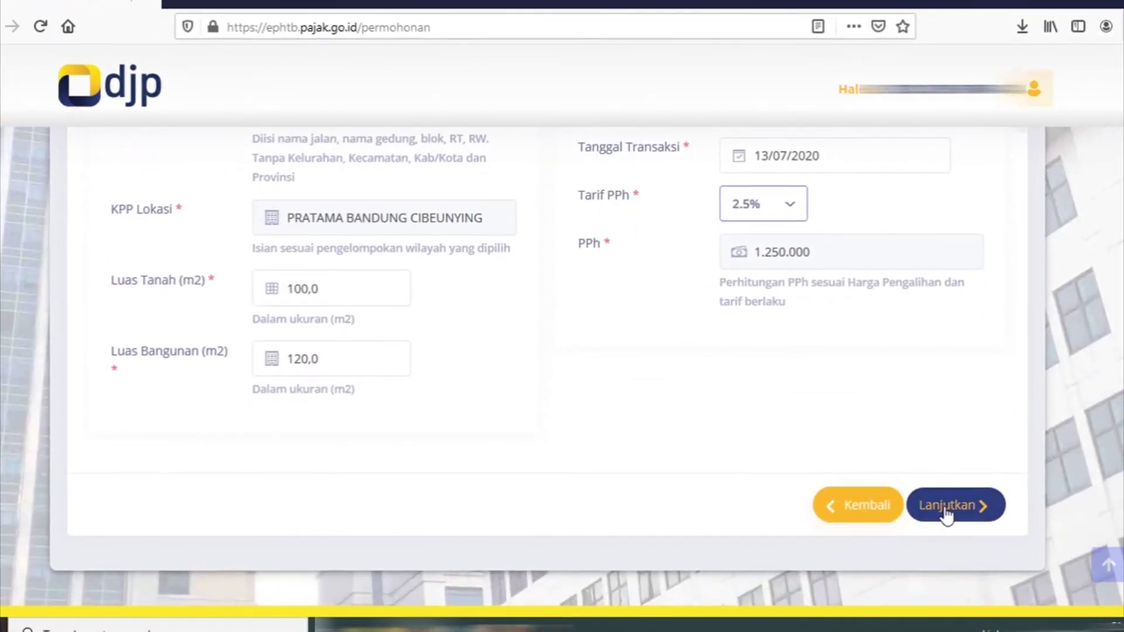
click(946, 515)
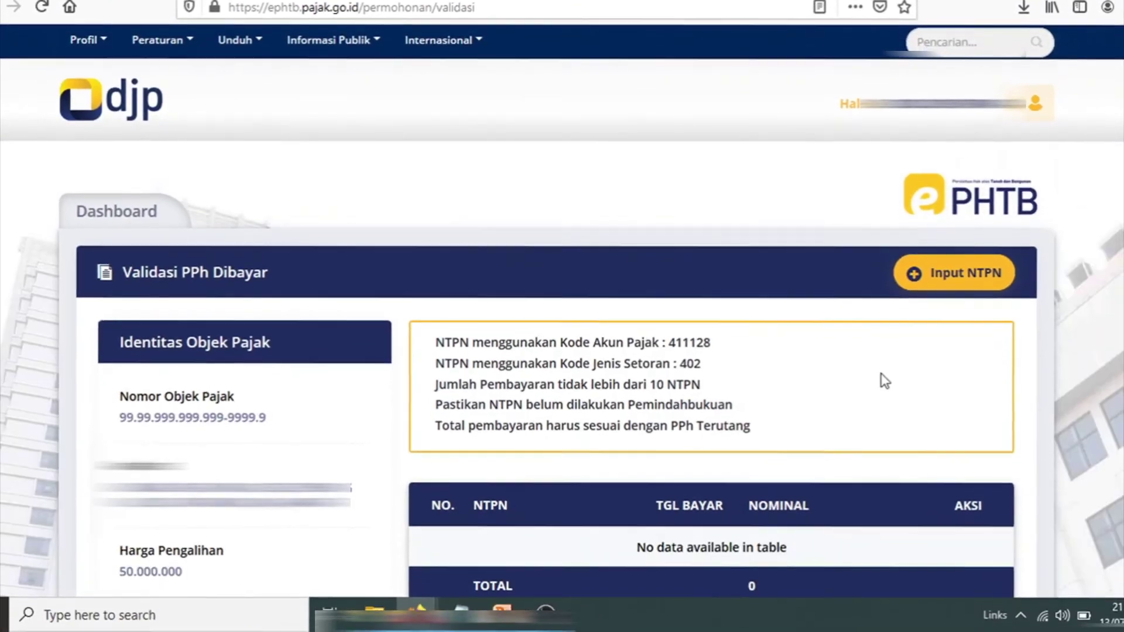
Step: Try to validate the payment by pasting the NTPN code, and close the Validasi NTPN dialog
scroll(877, 392, down, 3)
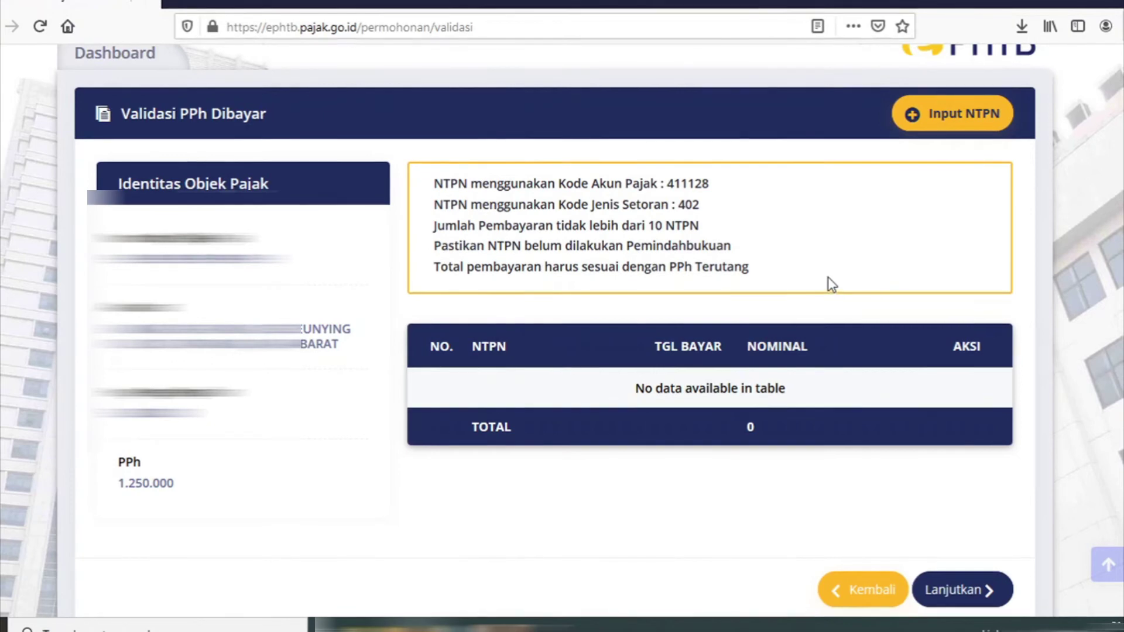
click(944, 120)
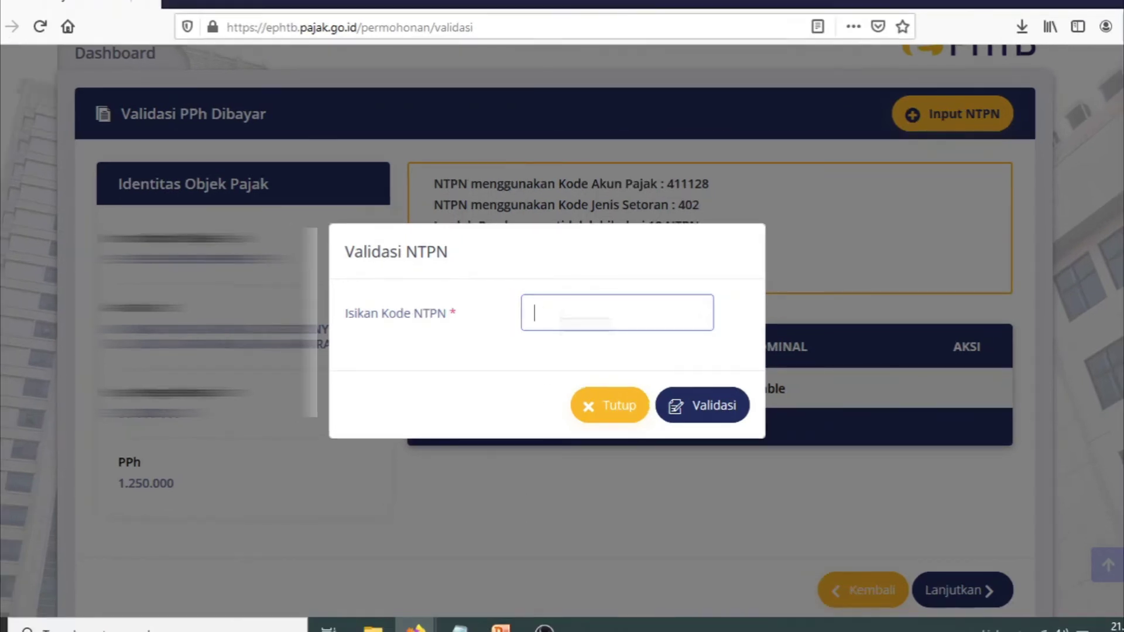
key(ctrl+v)
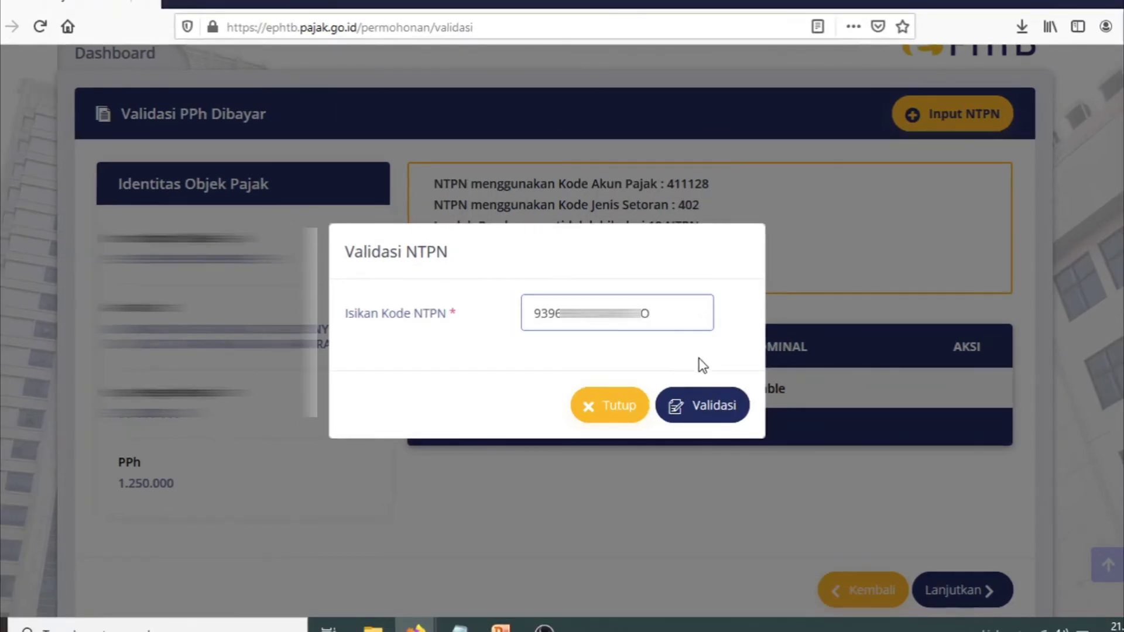
click(725, 407)
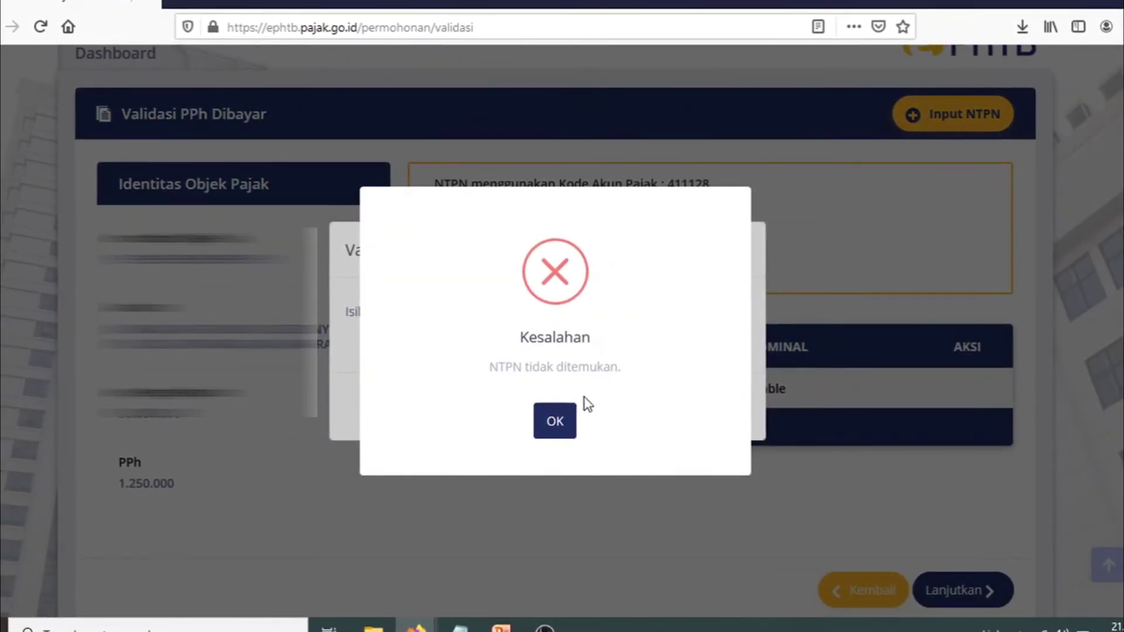
click(559, 419)
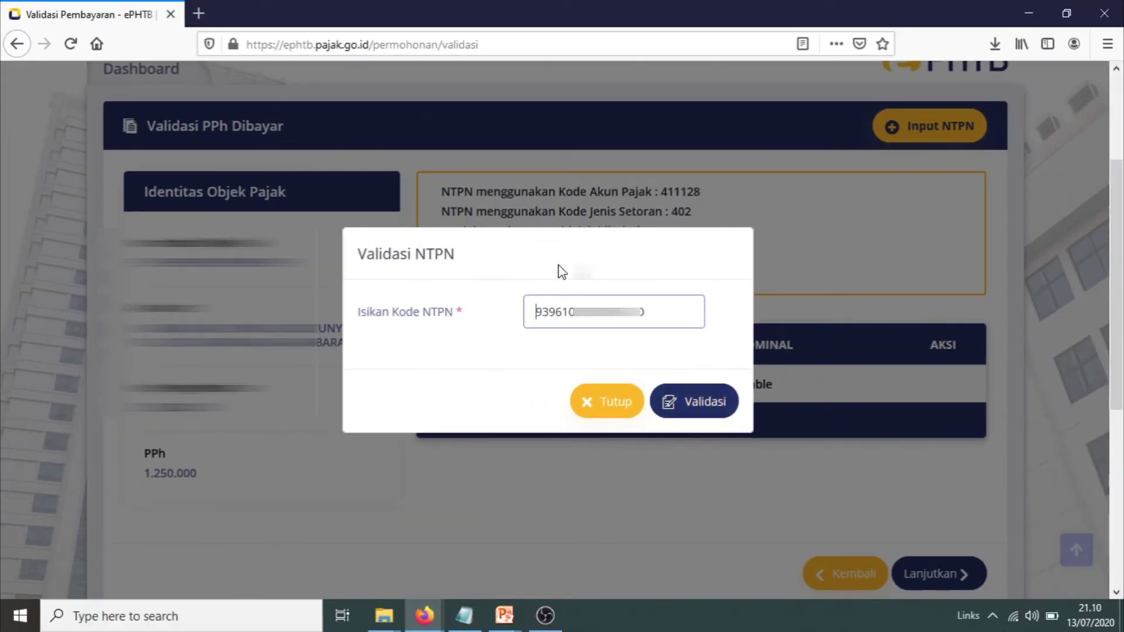
scroll(804, 359, down, 5)
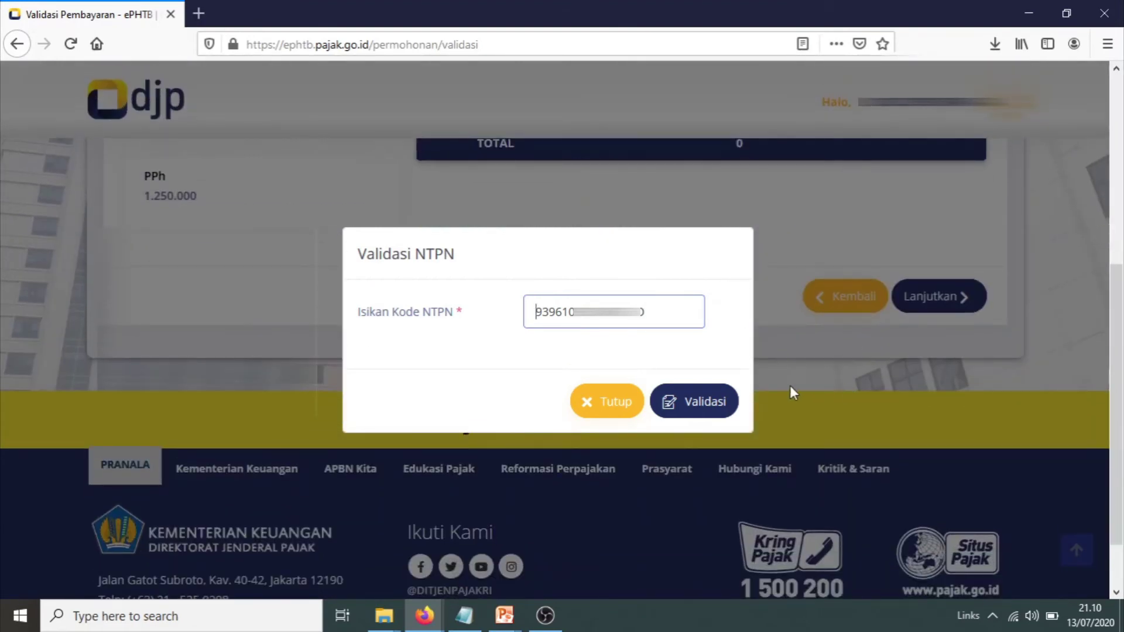
click(628, 404)
Step: Review the tax object summary and NTPN table under Validasi PPh Dibayar, and return to the Daftar Permohonan dashboard
scroll(757, 392, up, 3)
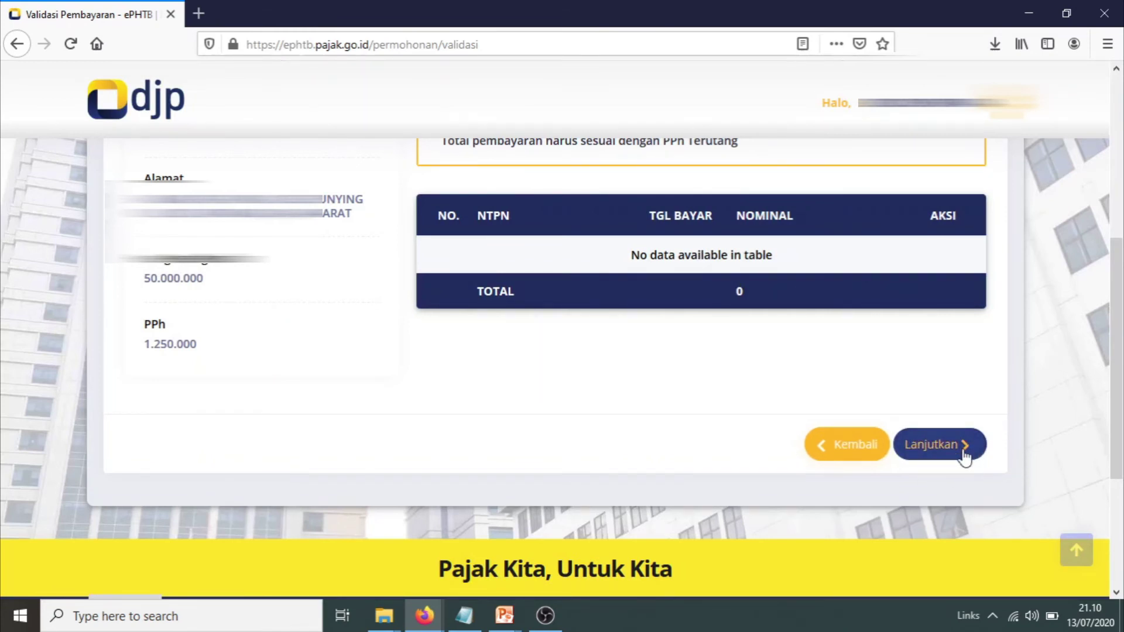
scroll(966, 456, up, 1)
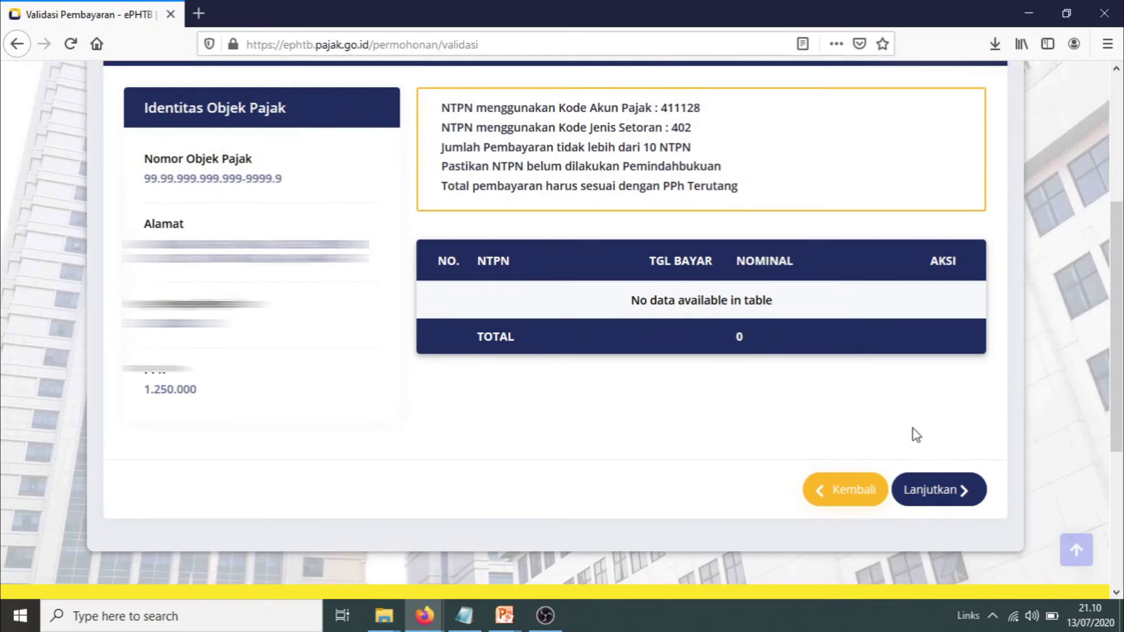
scroll(916, 435, up, 2)
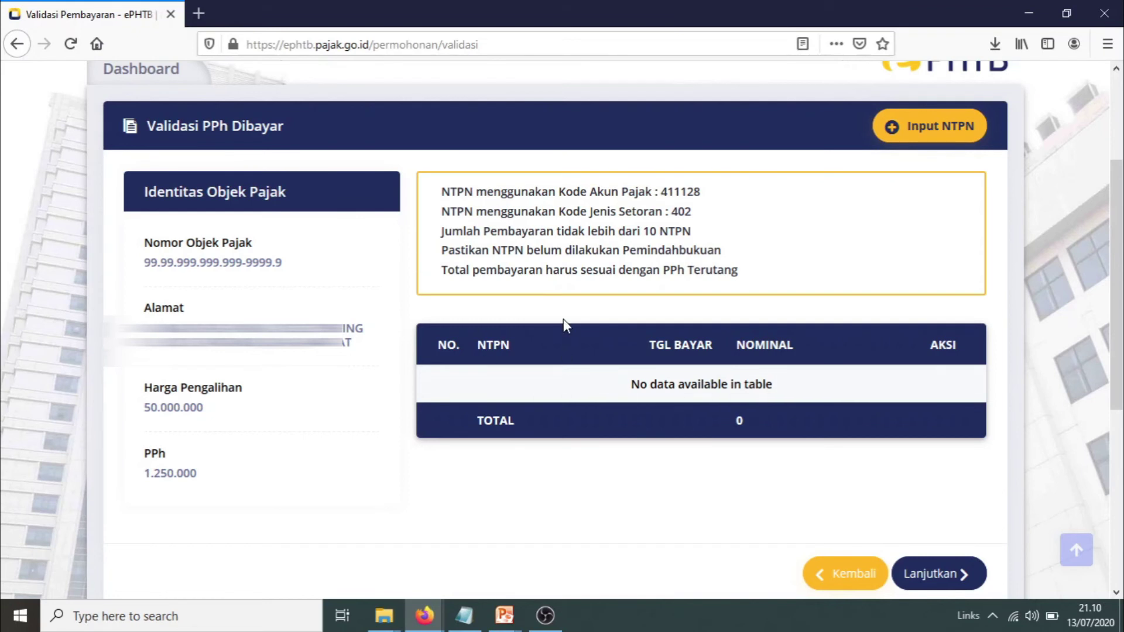
scroll(562, 319, down, 2)
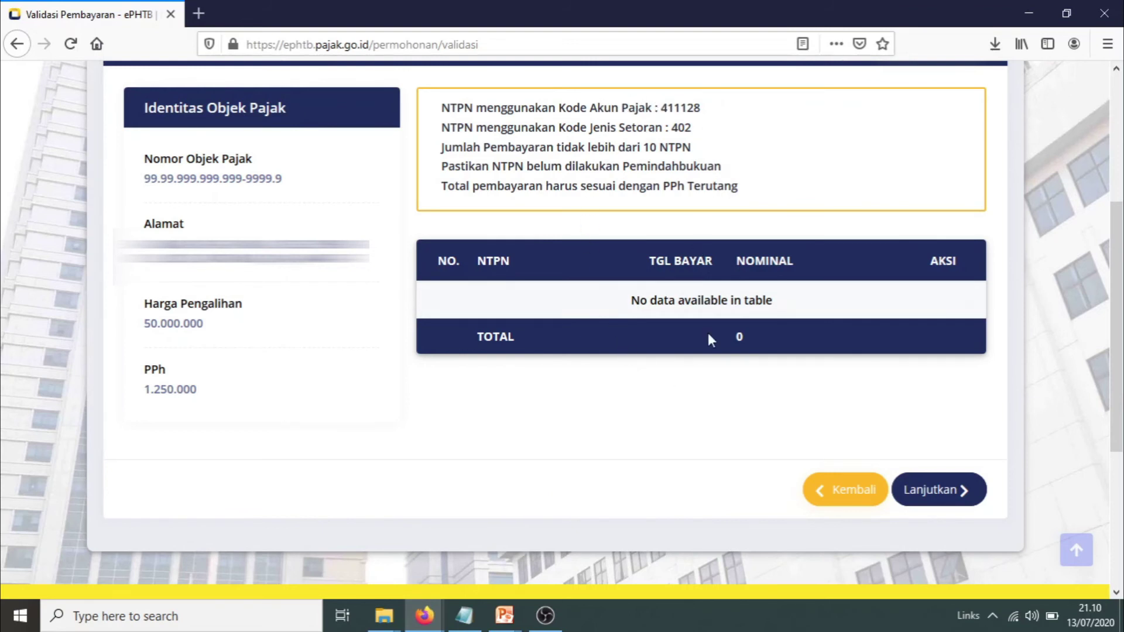
click(987, 495)
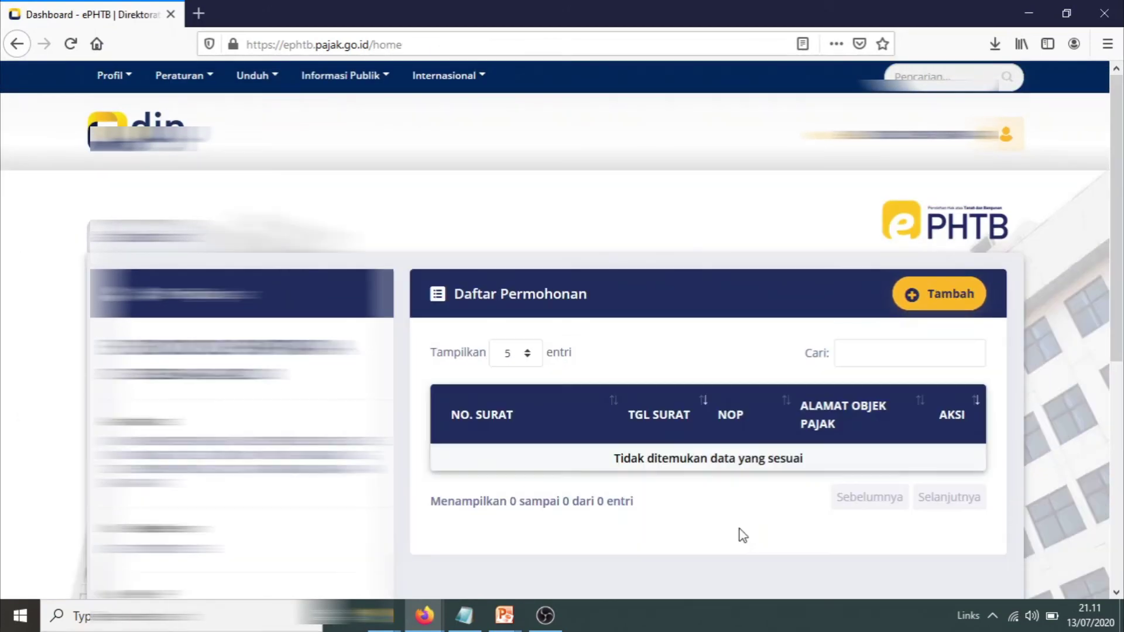